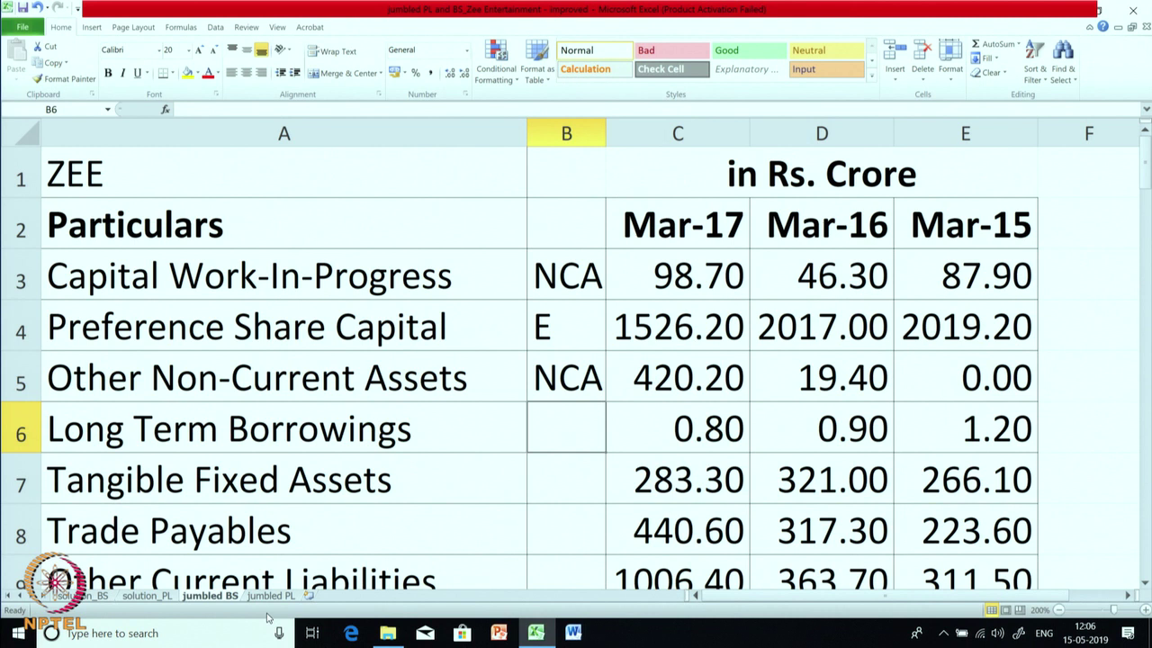
# Step: Compare the jumbled PL sheet against the solution_PL sheet
pyautogui.click(267, 598)
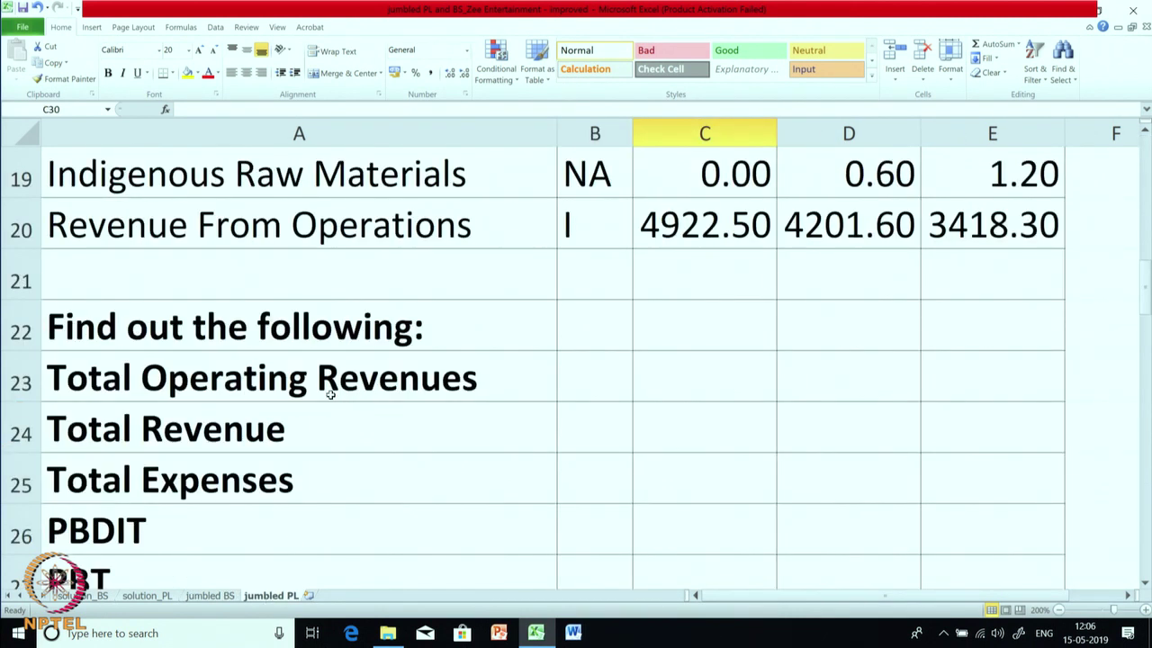
pyautogui.scroll(6, 324, 398)
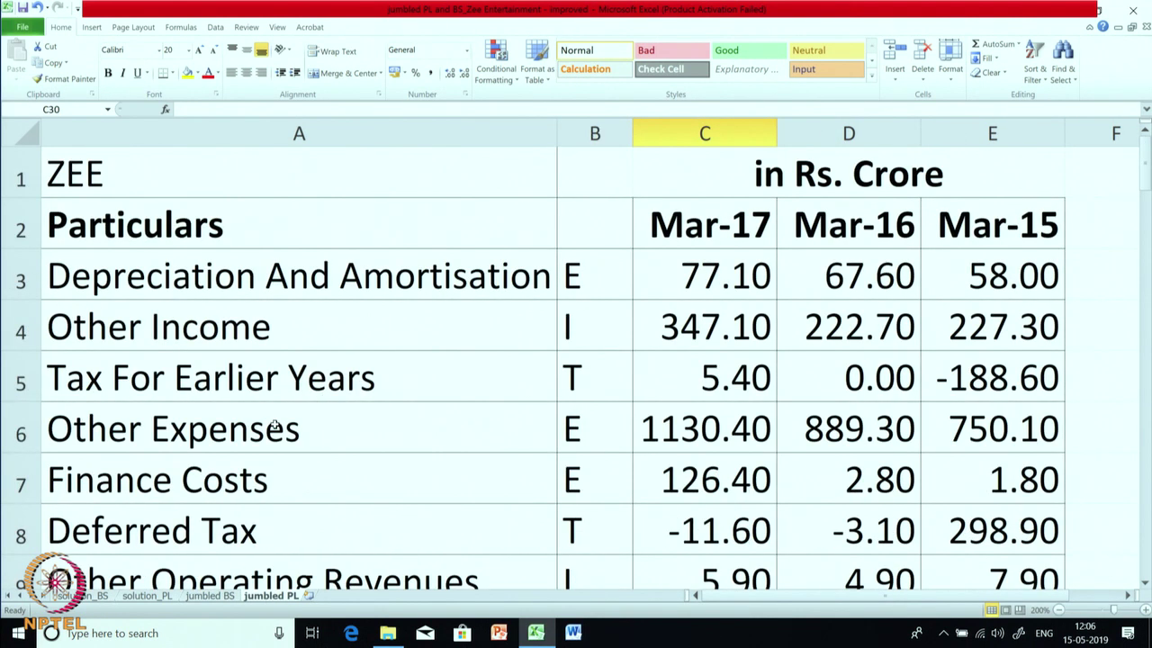
pyautogui.scroll(-2, 275, 423)
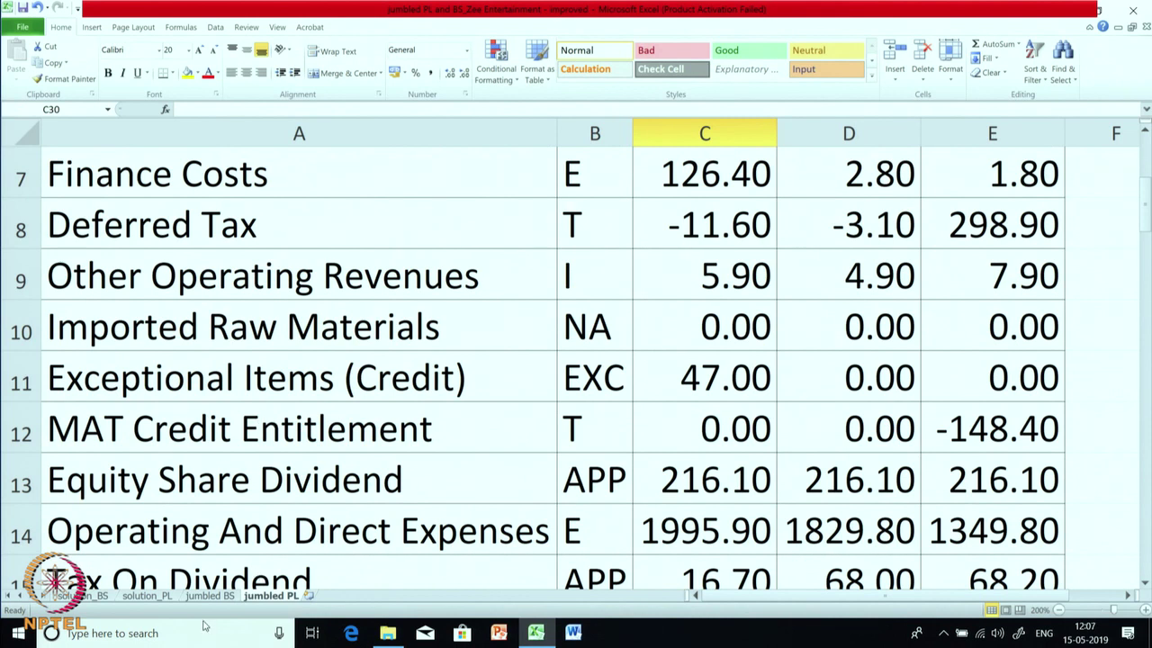
pyautogui.click(148, 597)
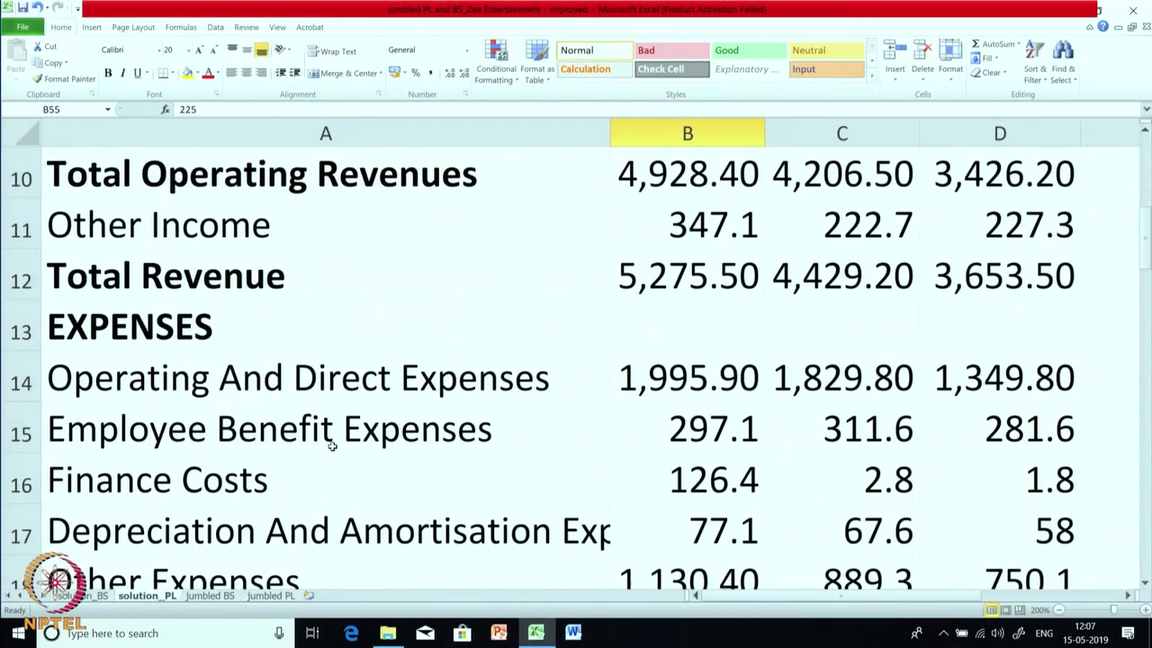
pyautogui.scroll(3, 331, 449)
pyautogui.scroll(-4, 331, 449)
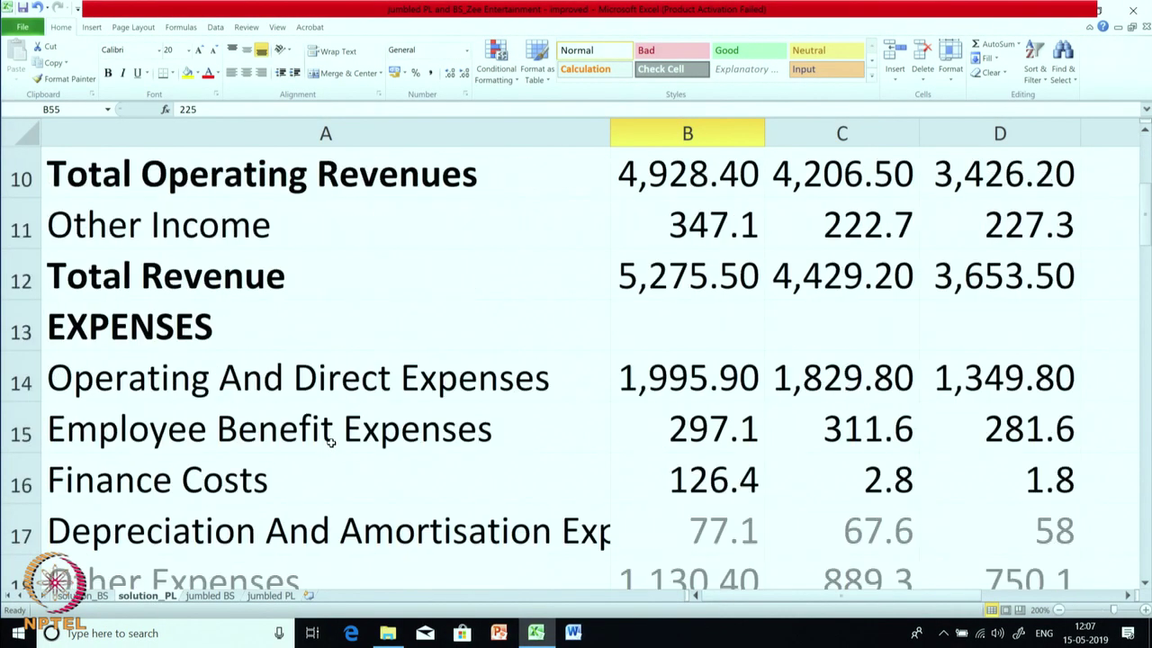
pyautogui.scroll(-6, 331, 443)
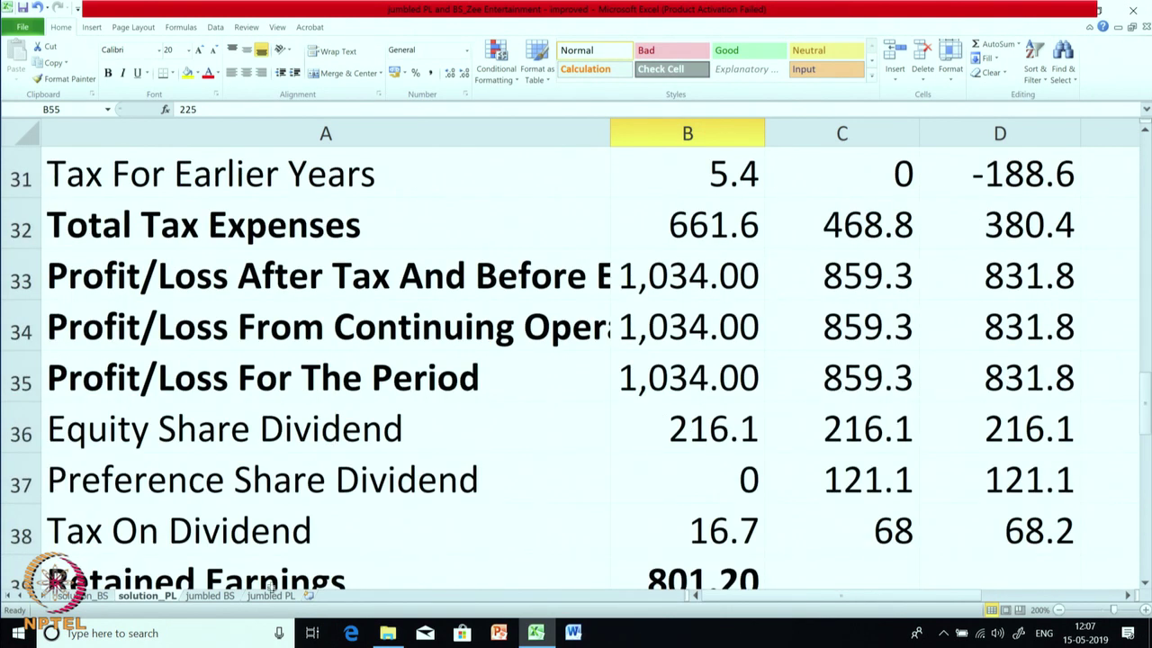
# Step: Recheck the jumbled PL against solution_PL, then return to the jumbled BS sheet
pyautogui.click(261, 601)
pyautogui.scroll(-5, 349, 464)
pyautogui.scroll(1, 348, 464)
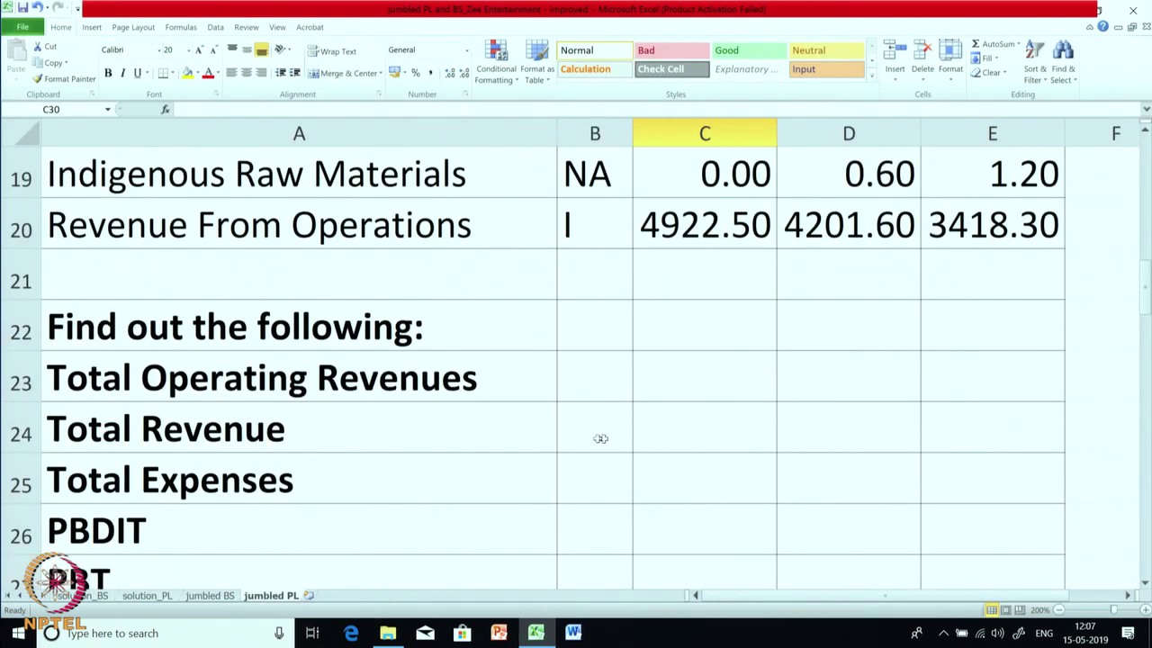
pyautogui.scroll(-2, 592, 439)
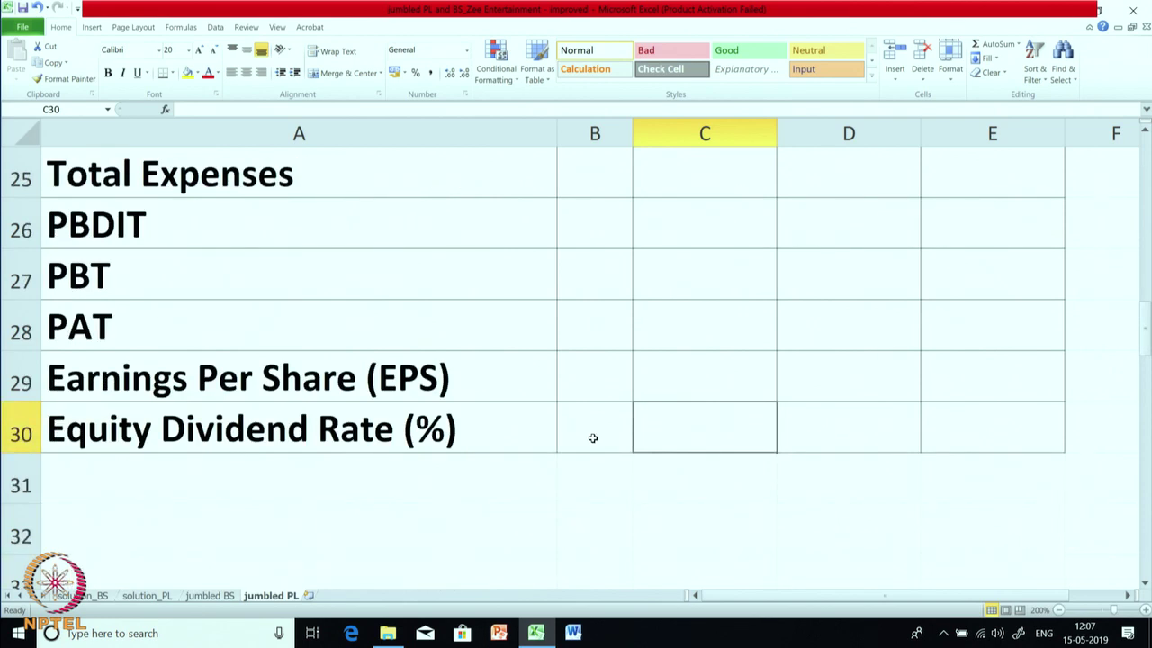
pyautogui.click(169, 598)
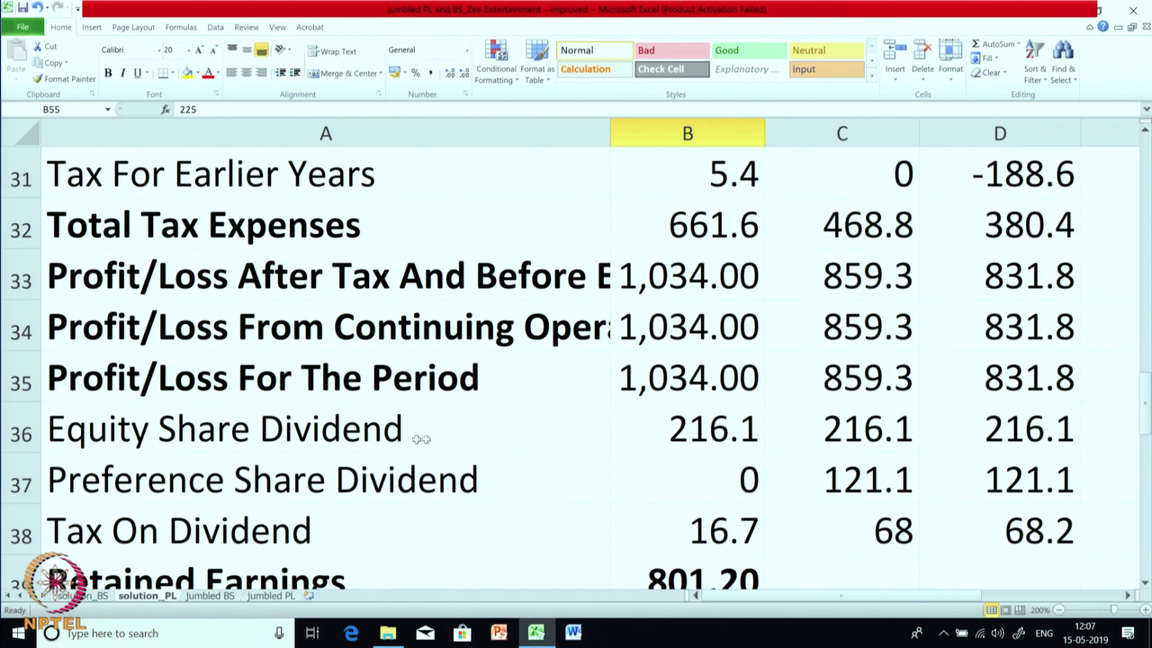
pyautogui.click(210, 596)
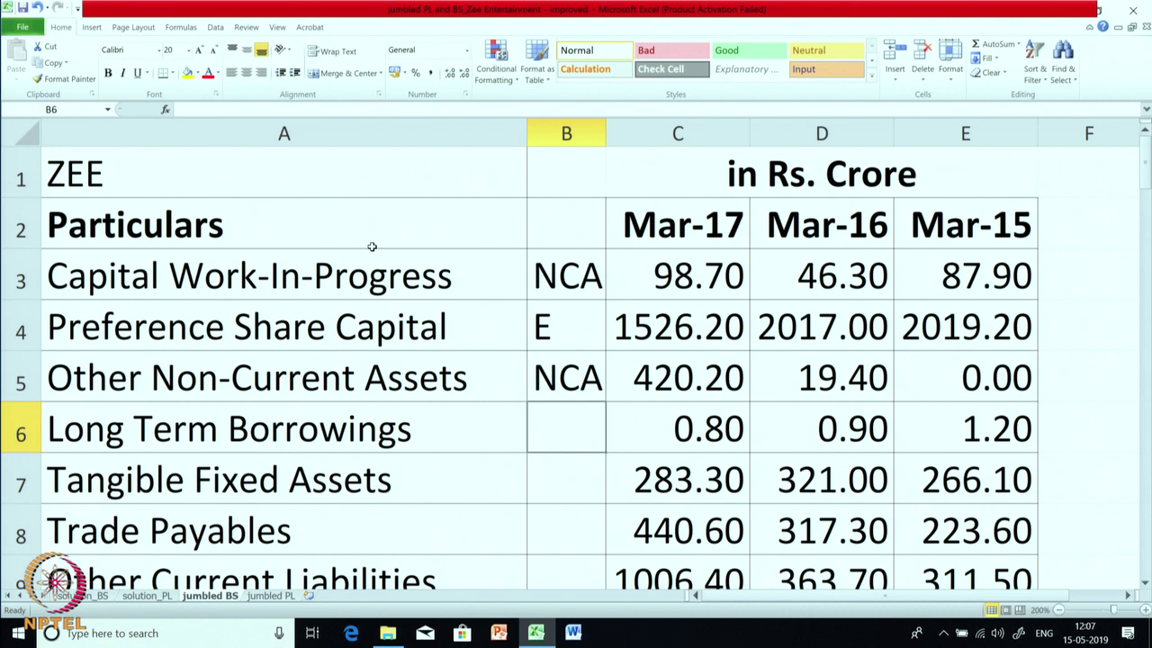
# Step: Check the existing category tags, then tag Long Term Borrowings as NCL
pyautogui.click(574, 280)
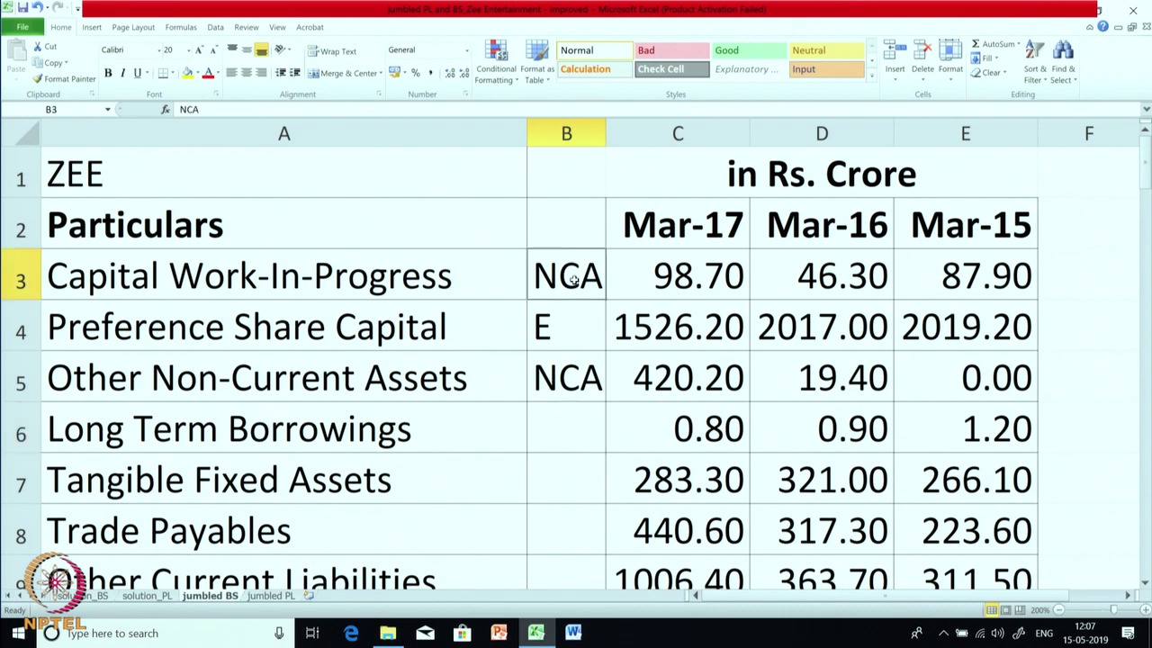
pyautogui.click(557, 338)
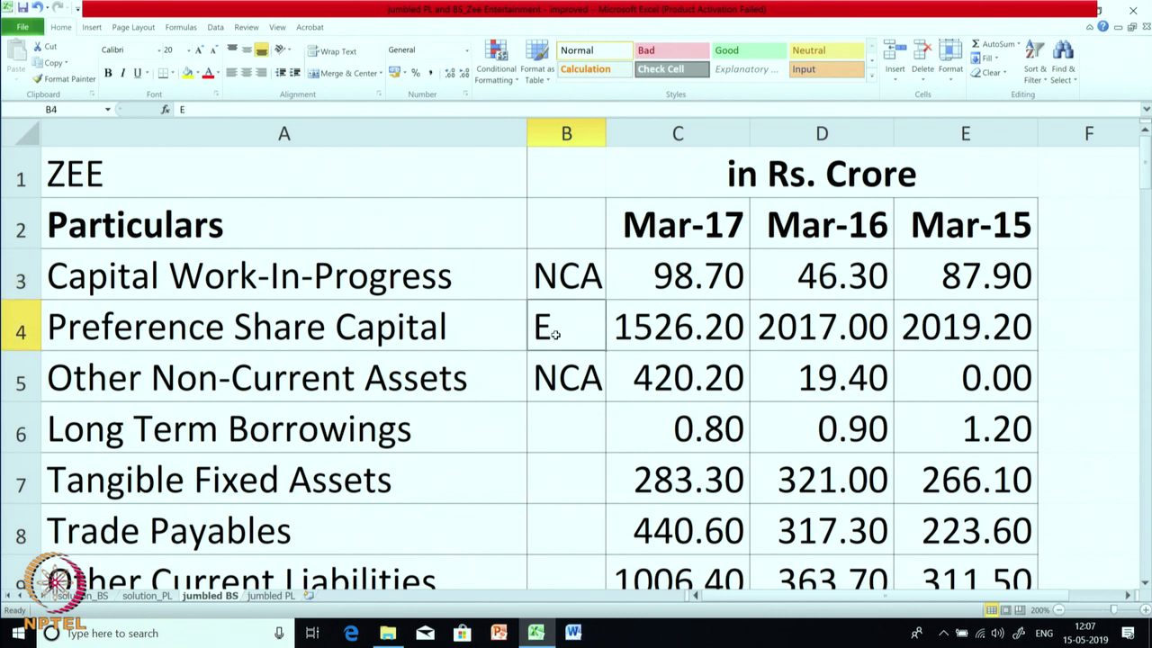
pyautogui.click(582, 378)
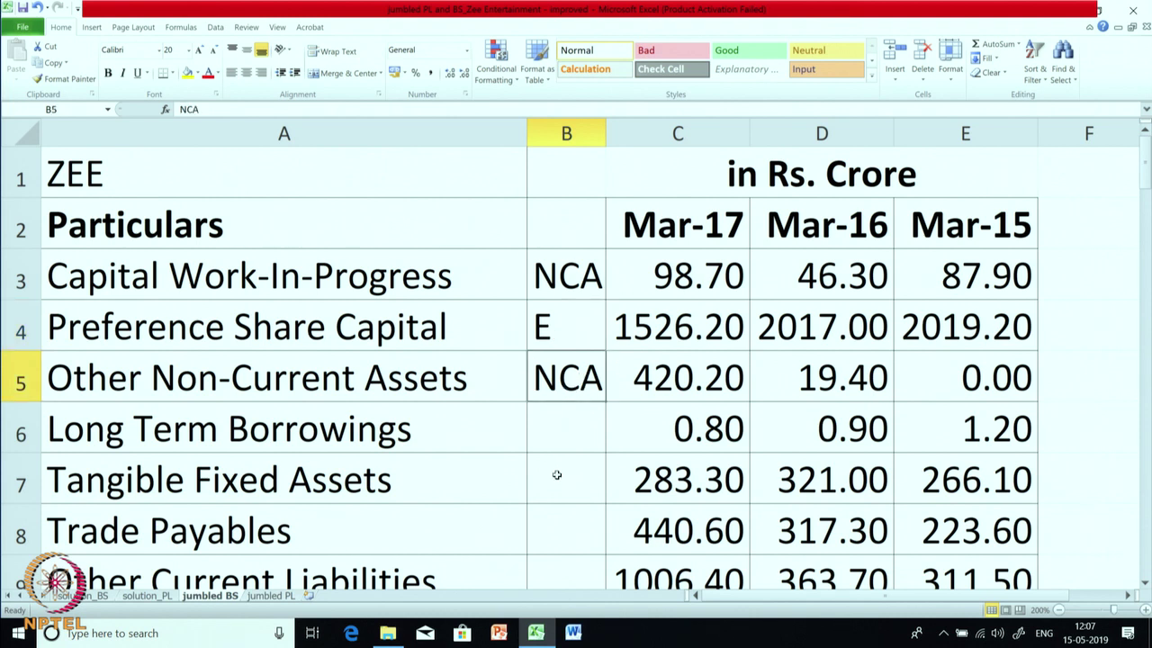
pyautogui.click(565, 432)
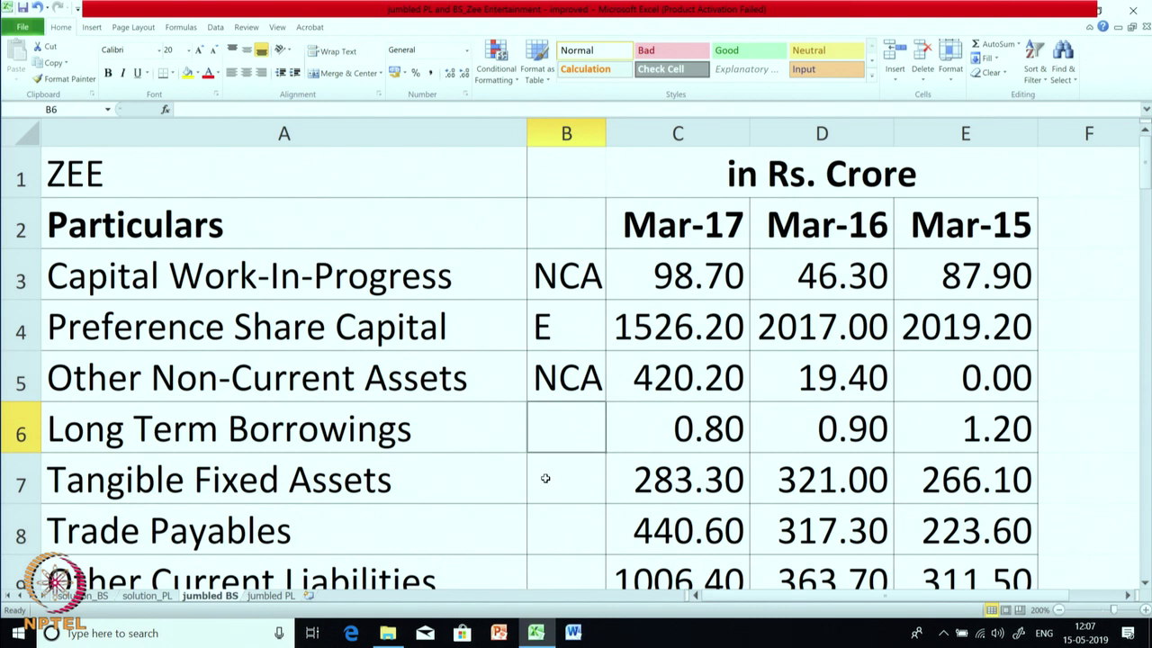
pyautogui.write('NC')
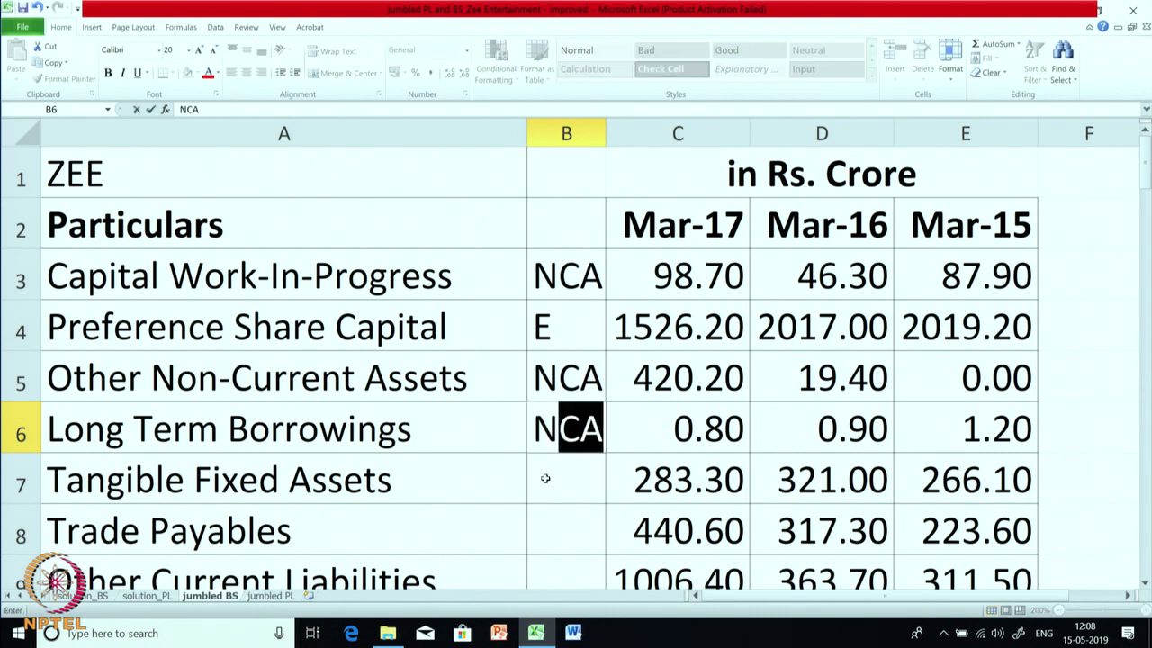
pyautogui.write('L')
pyautogui.press('Return')
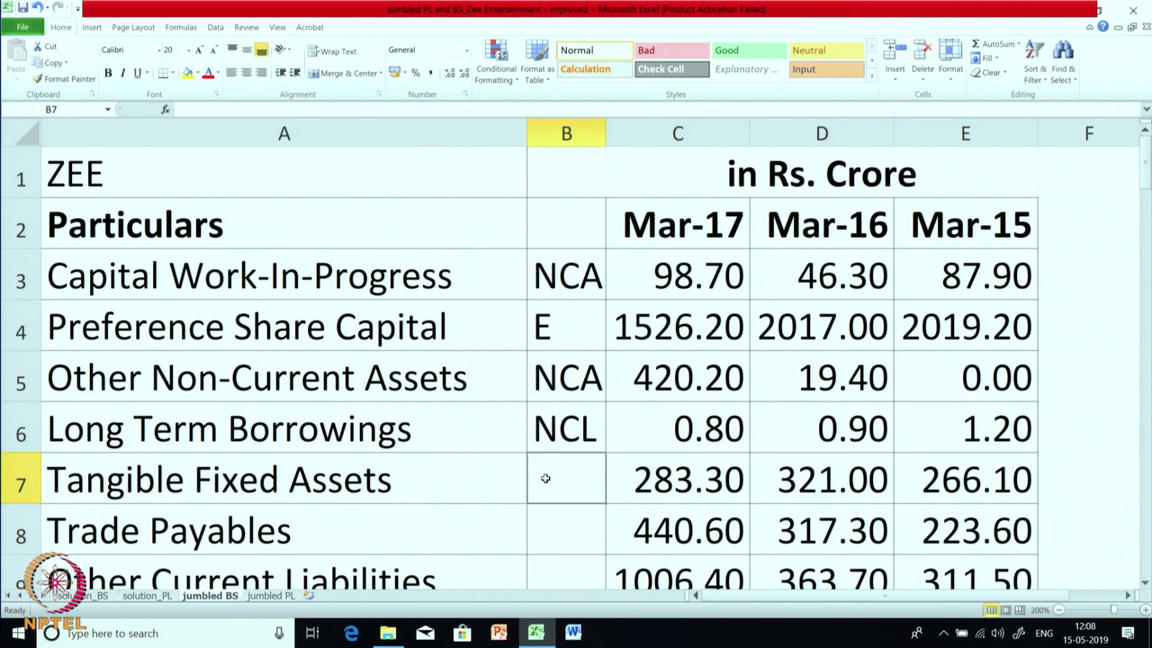
# Step: Enter NCA for Tangible Fixed Assets, then accidentally overwrite that tag
pyautogui.write('N')
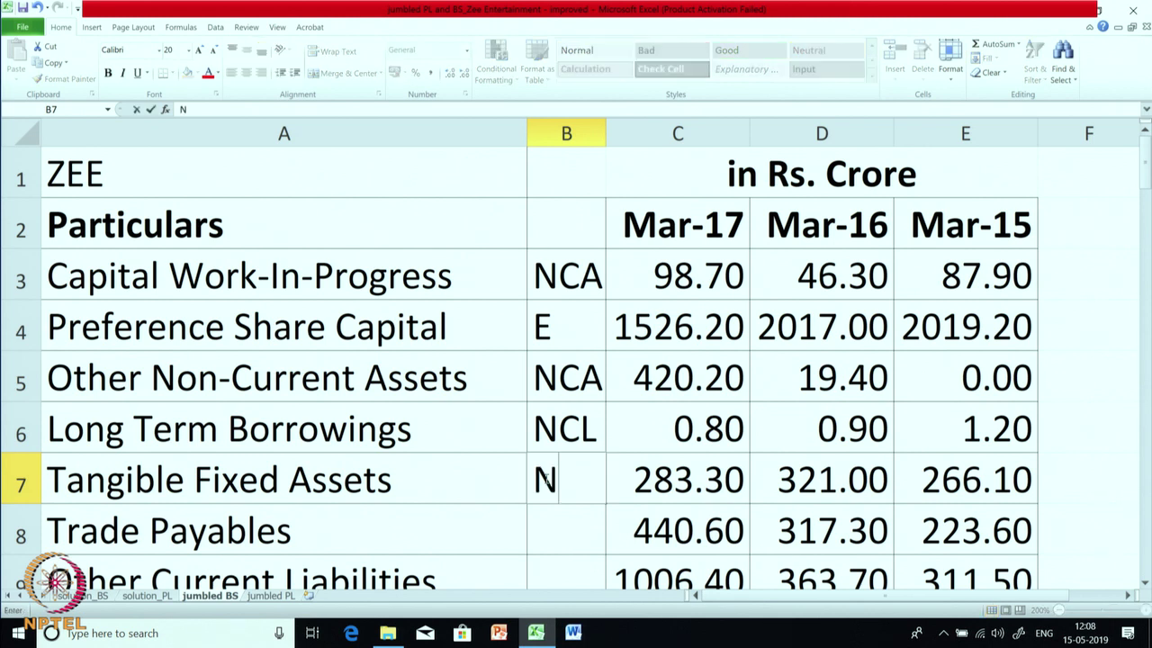
pyautogui.write('CA')
pyautogui.press('Return')
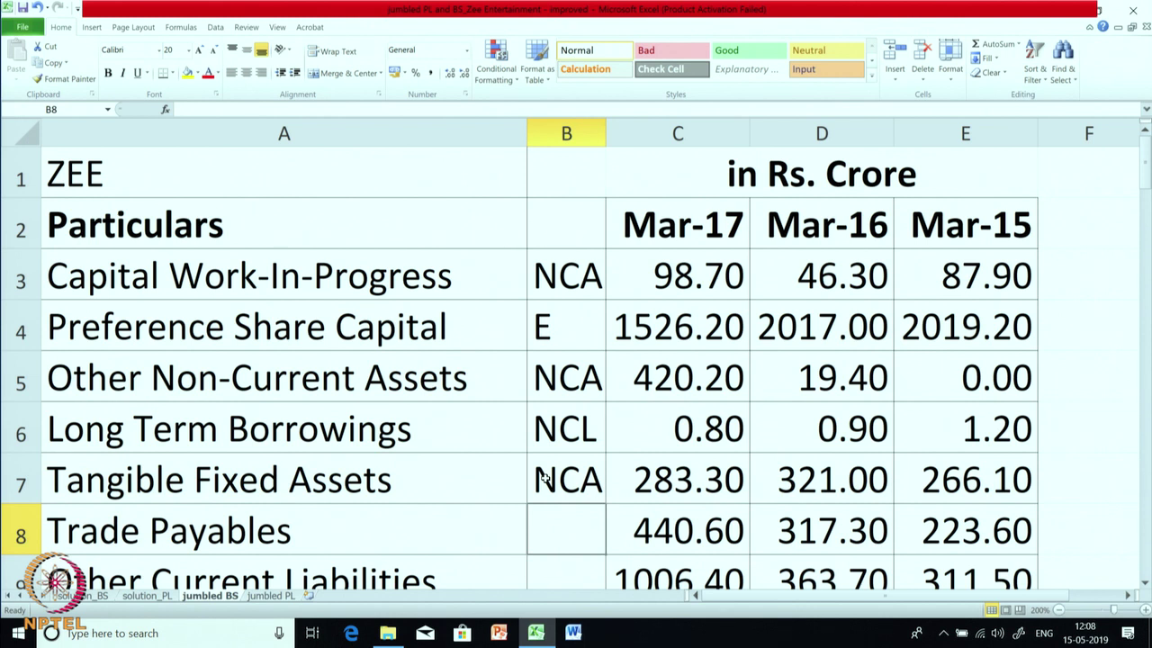
pyautogui.write('C')
pyautogui.click(540, 479)
pyautogui.write('L')
pyautogui.press('Return')
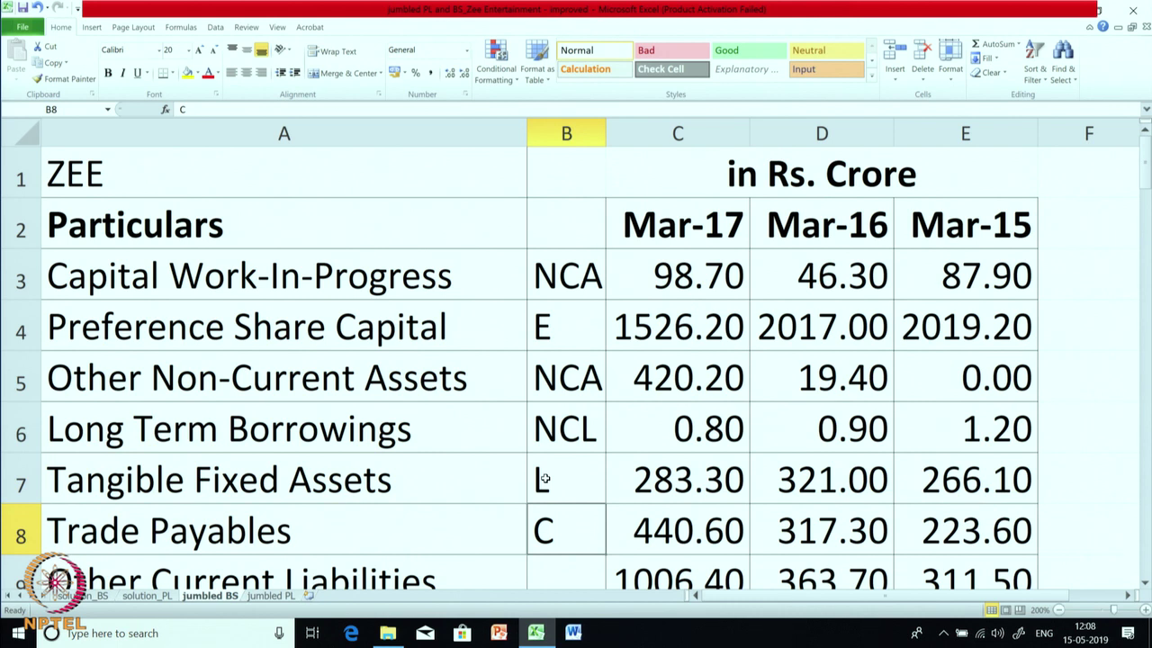
# Step: Restore NCA on Tangible Fixed Assets and tag Trade Payables as CL
pyautogui.scroll(-1, 565, 478)
pyautogui.scroll(1, 547, 404)
pyautogui.click(559, 486)
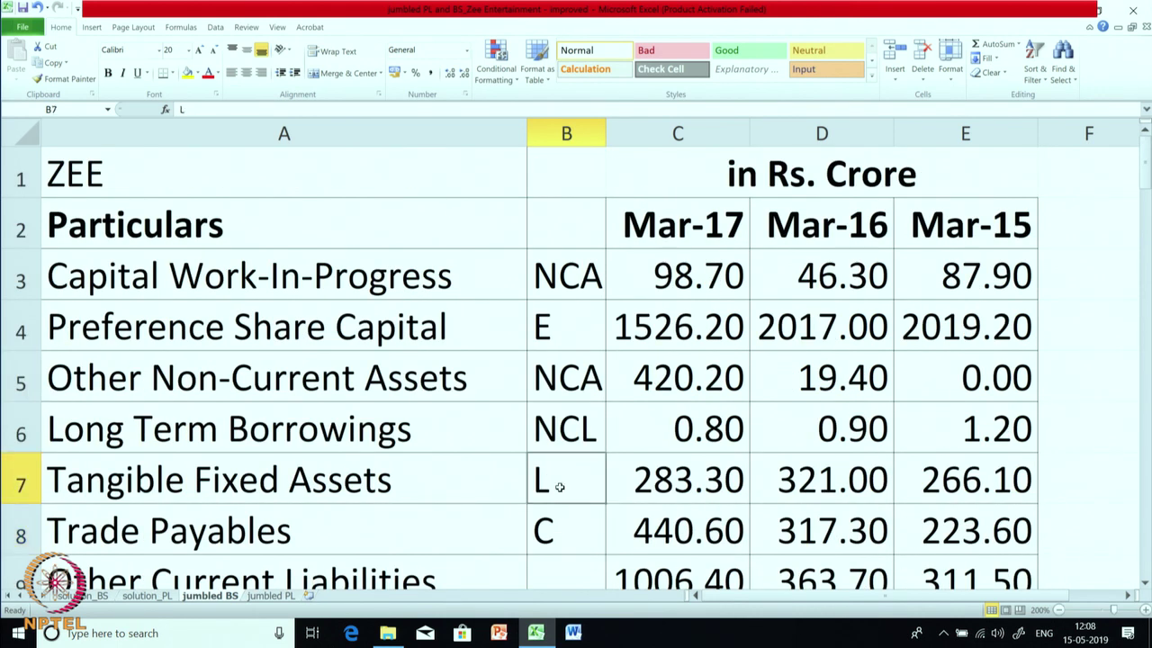
pyautogui.write('NCA')
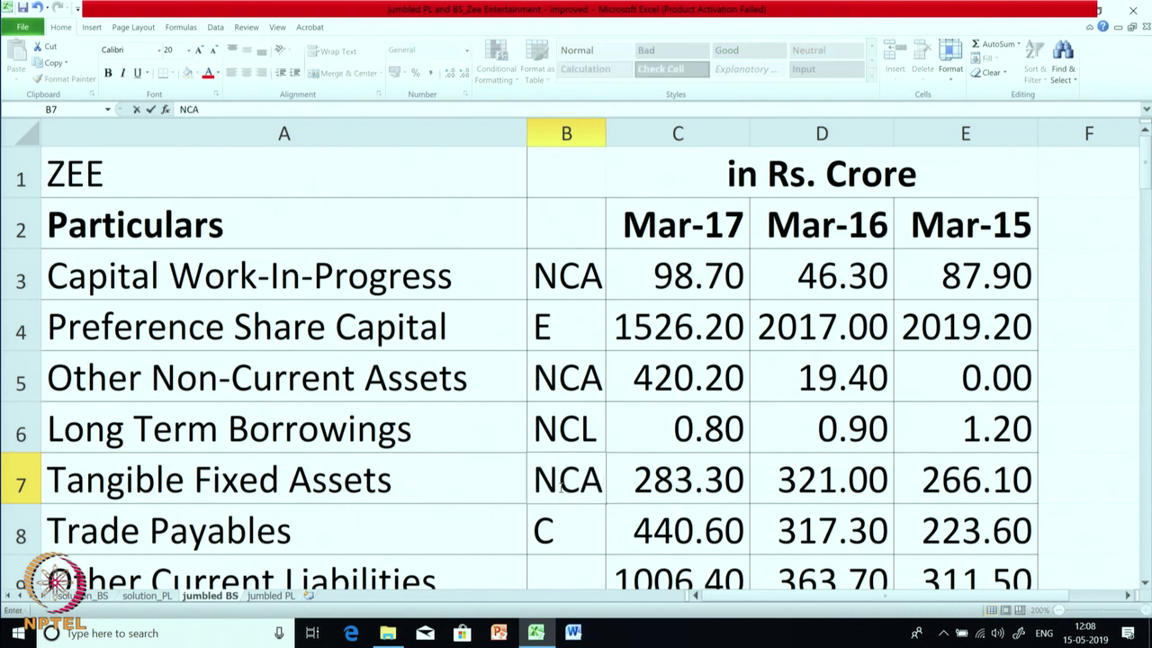
pyautogui.press('Return')
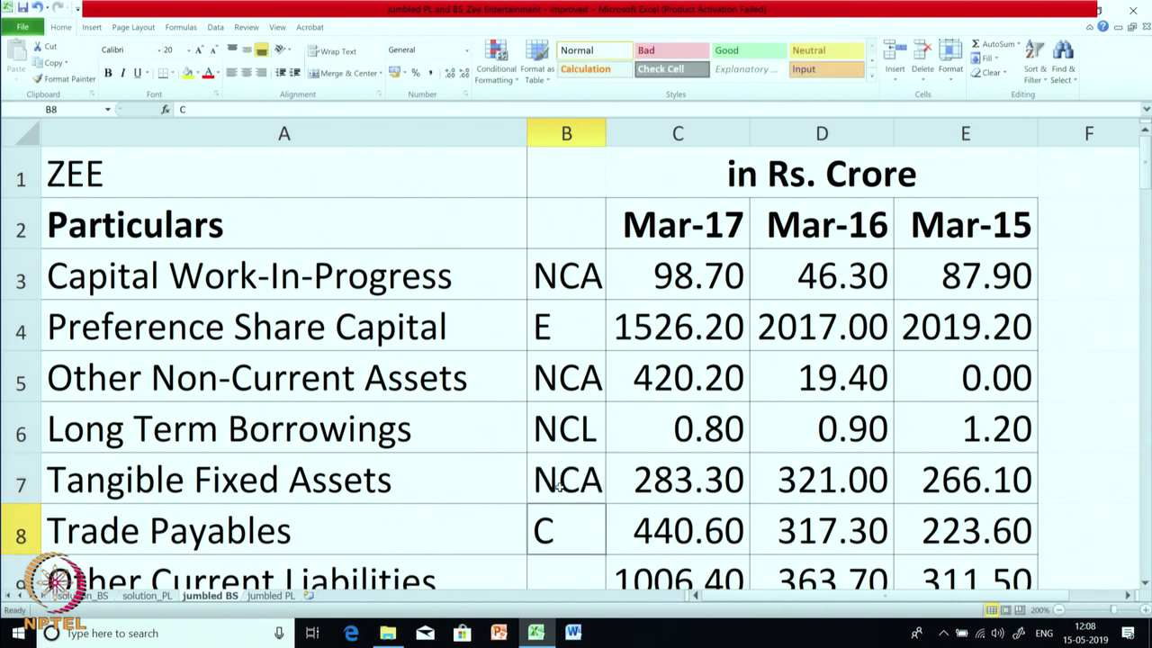
pyautogui.write('CL')
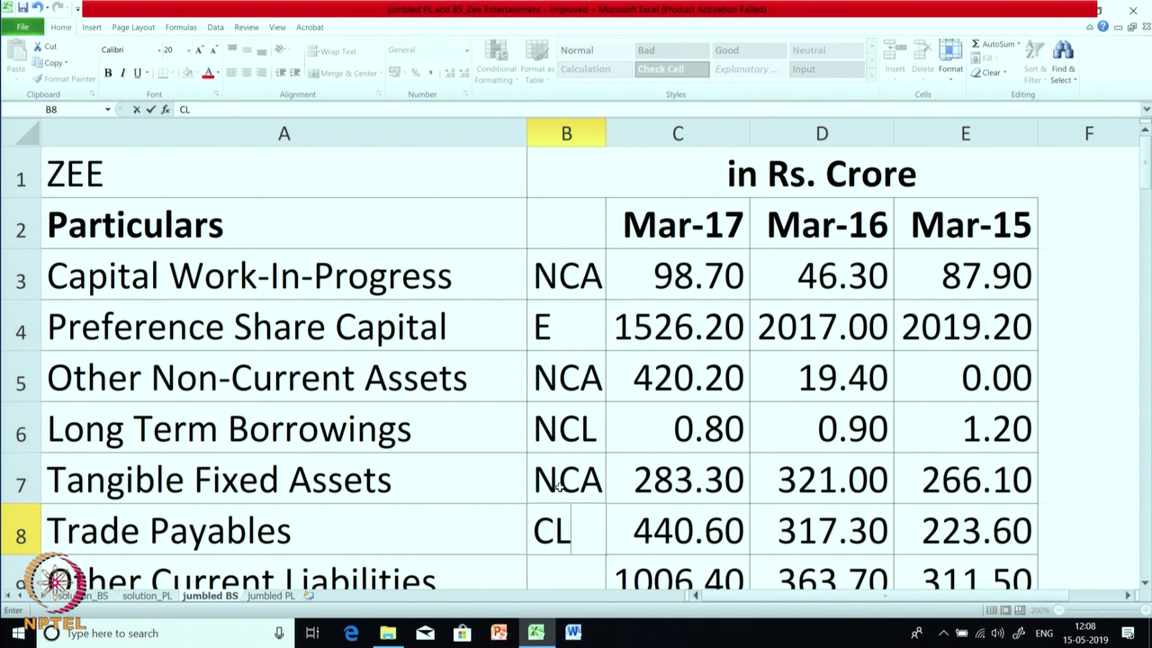
pyautogui.press('Return')
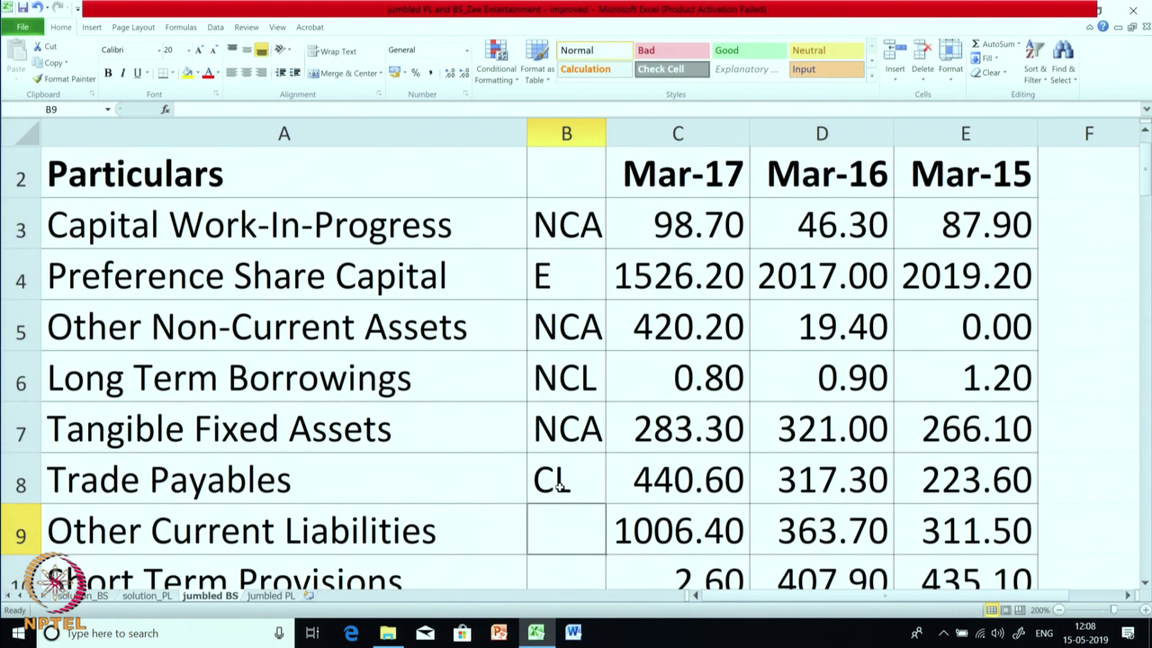
# Step: Tag Other Current Liabilities and Short Term Provisions CL, Contingent Liabilities NA, Reserves and Surplus E
pyautogui.write('CL')
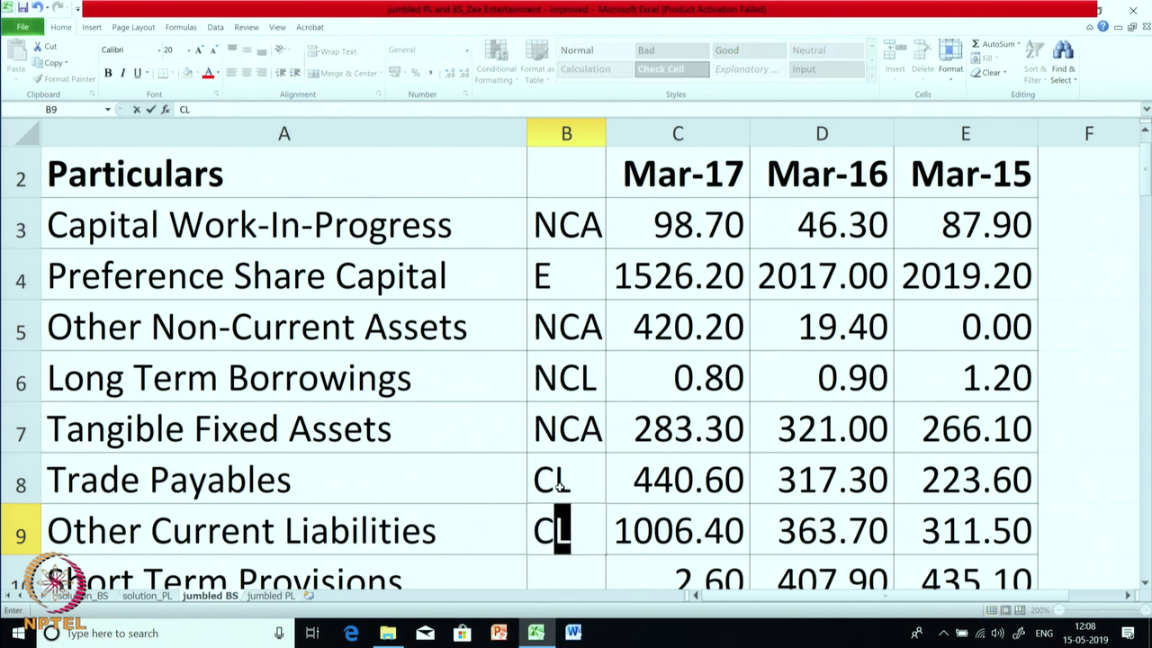
pyautogui.press('Return')
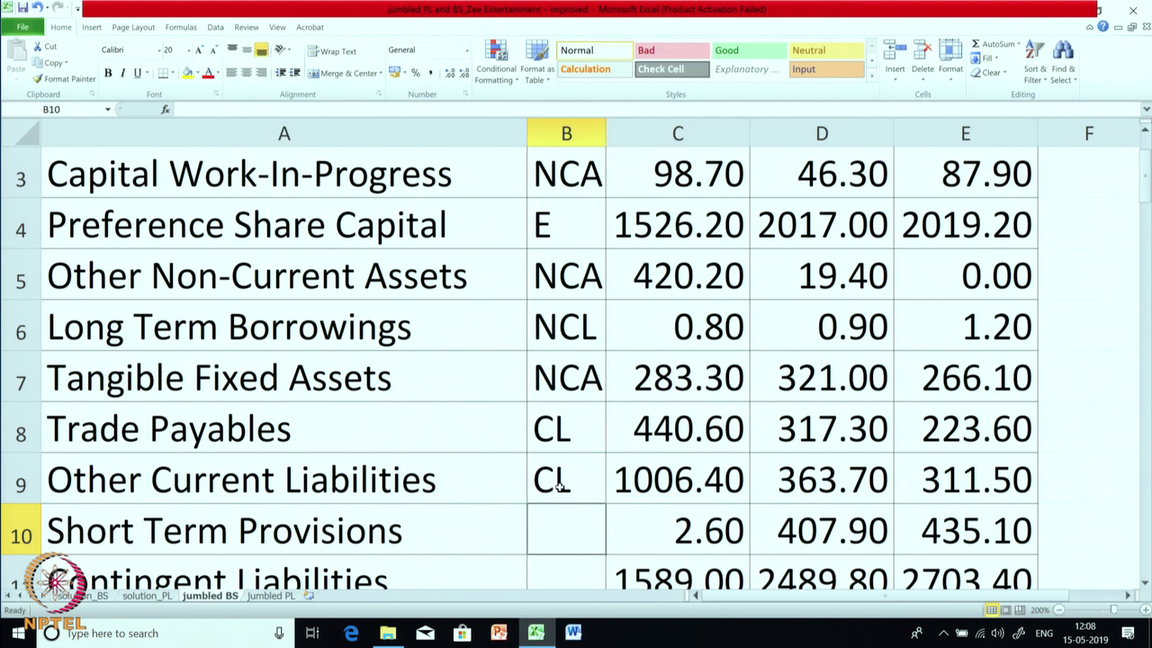
pyautogui.write('CL')
pyautogui.press('Return')
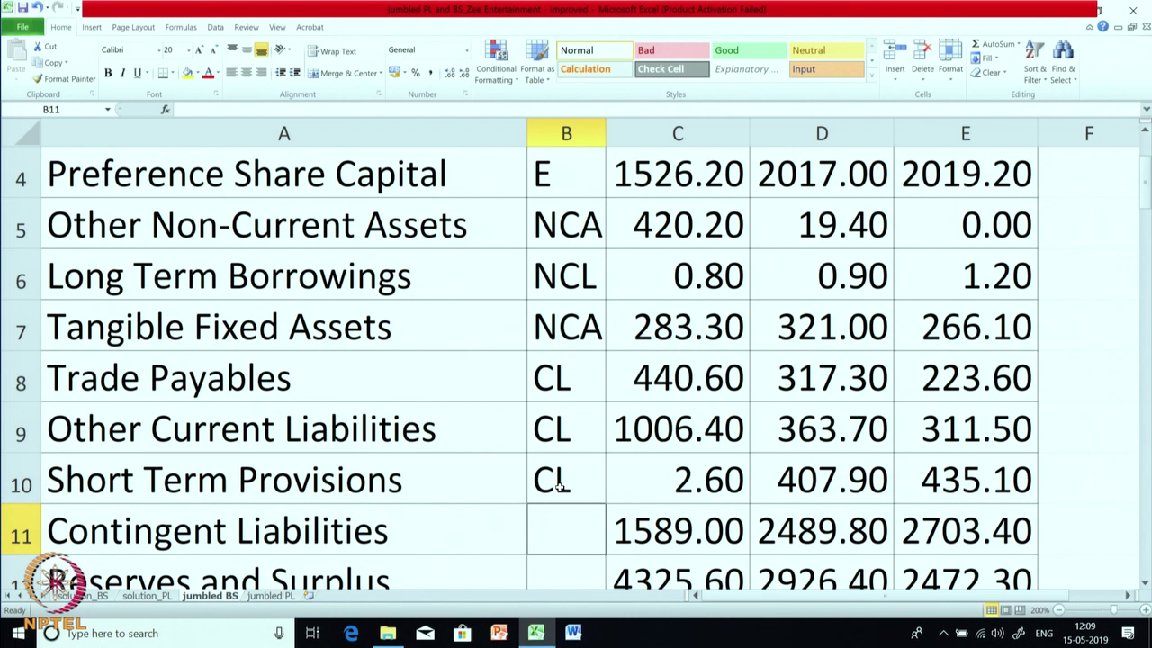
pyautogui.write('NA')
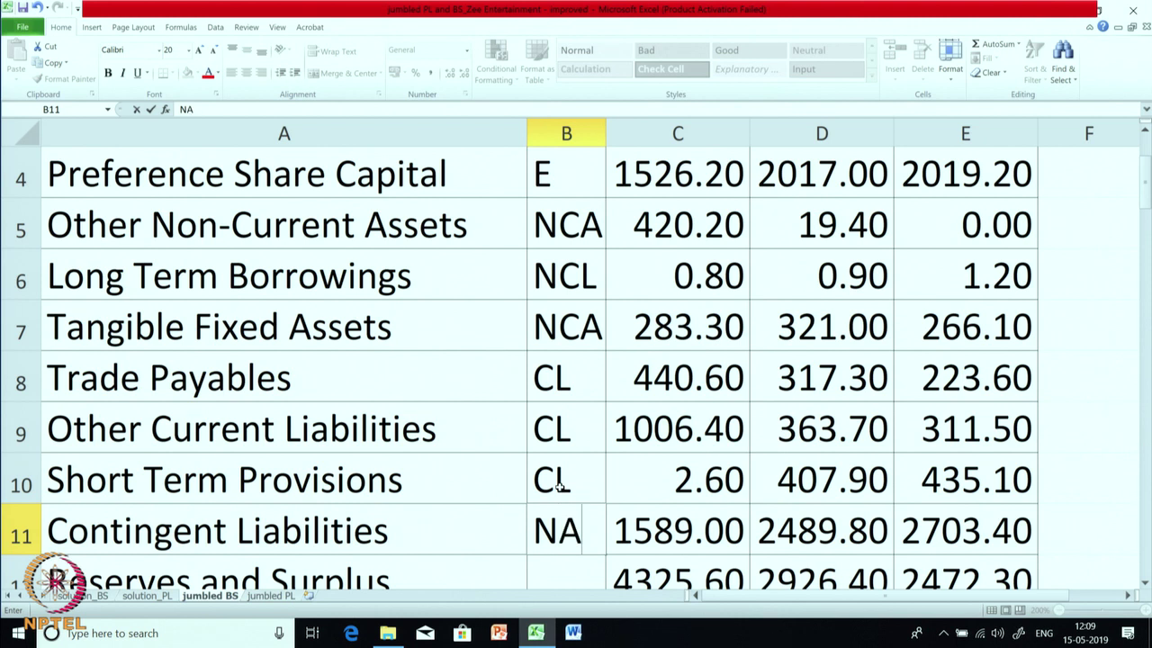
pyautogui.press('Return')
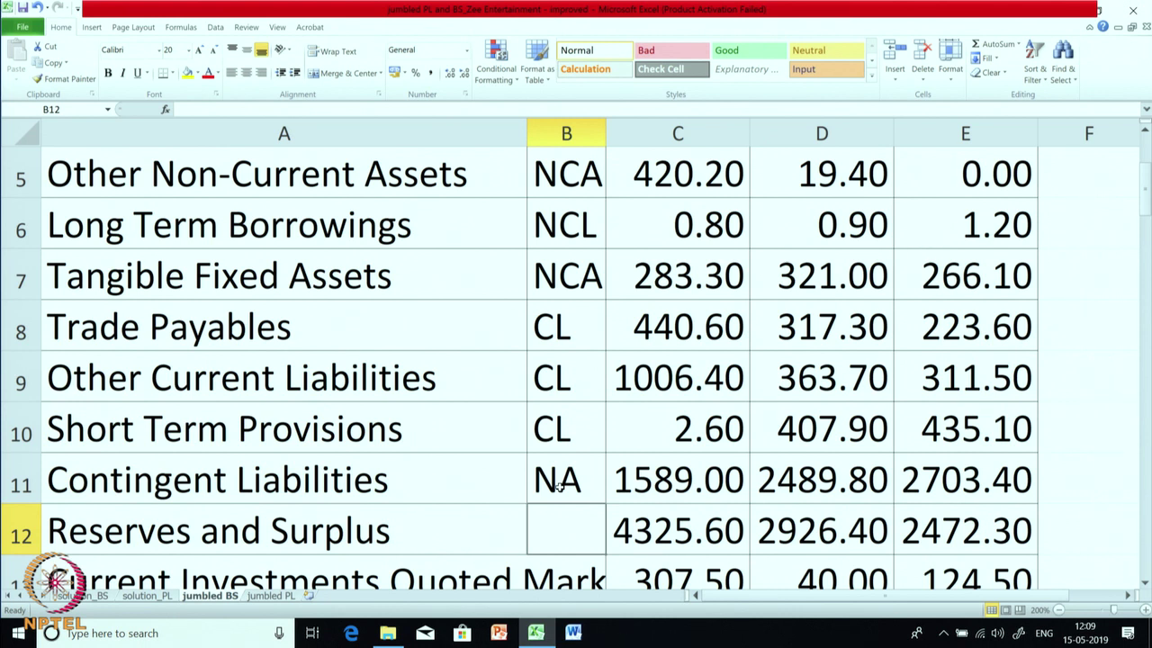
pyautogui.write('E')
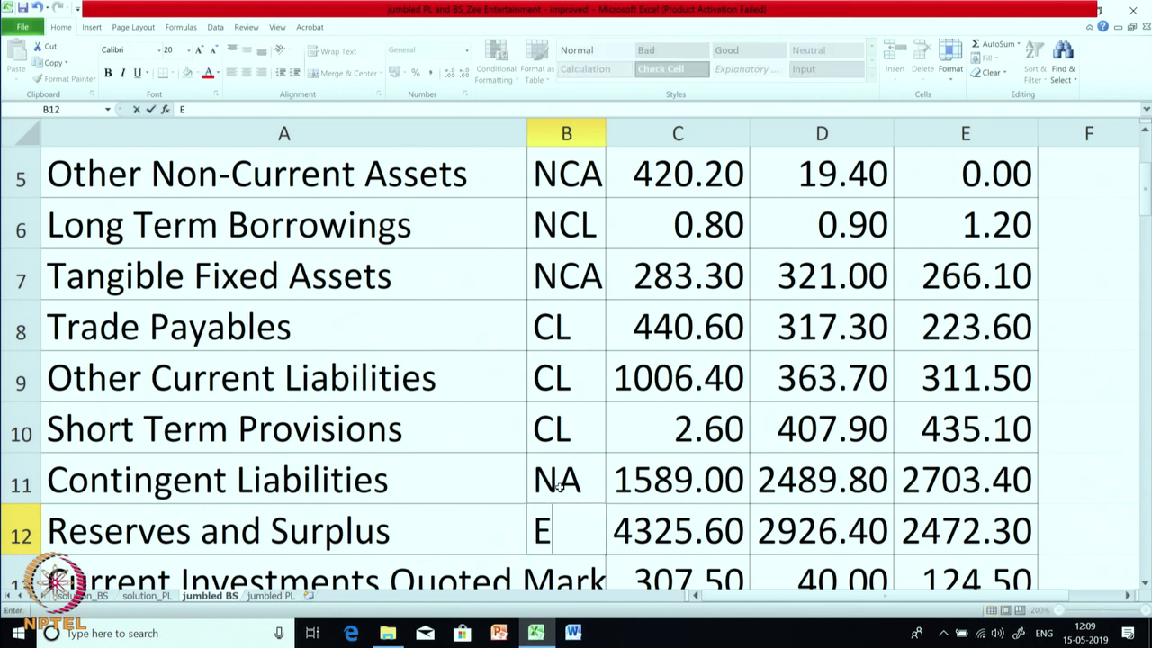
pyautogui.press('Return')
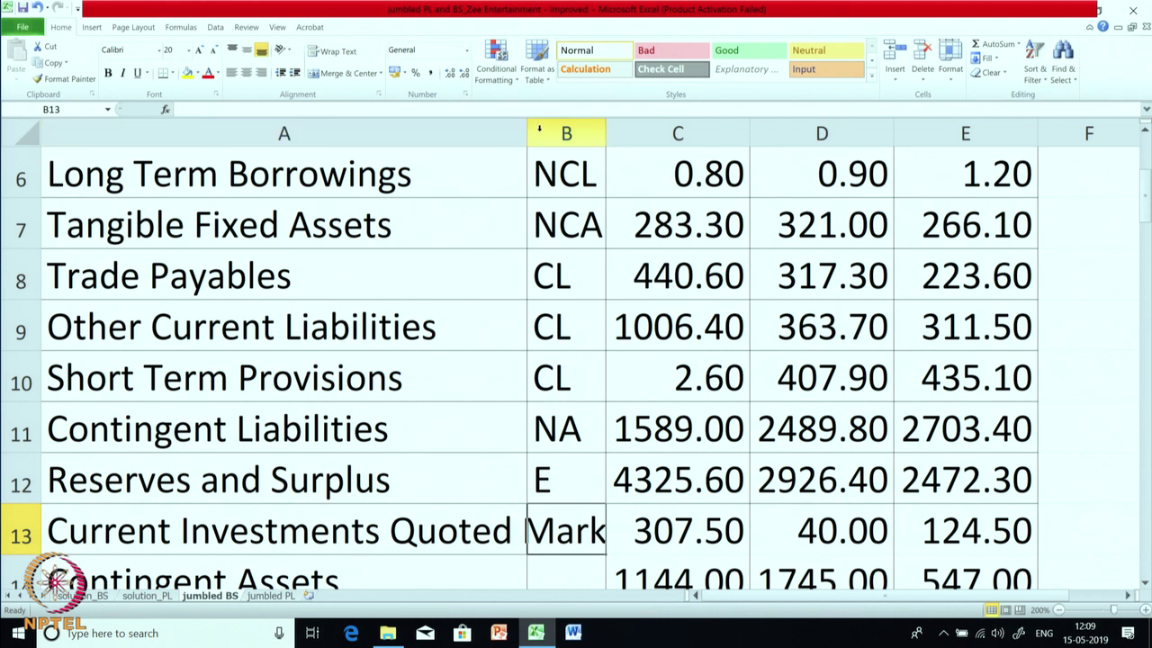
# Step: Check row 13's full label, then tag quoted current investments and Contingent Assets as NA
pyautogui.moveTo(528, 131); pyautogui.dragTo(686, 135)
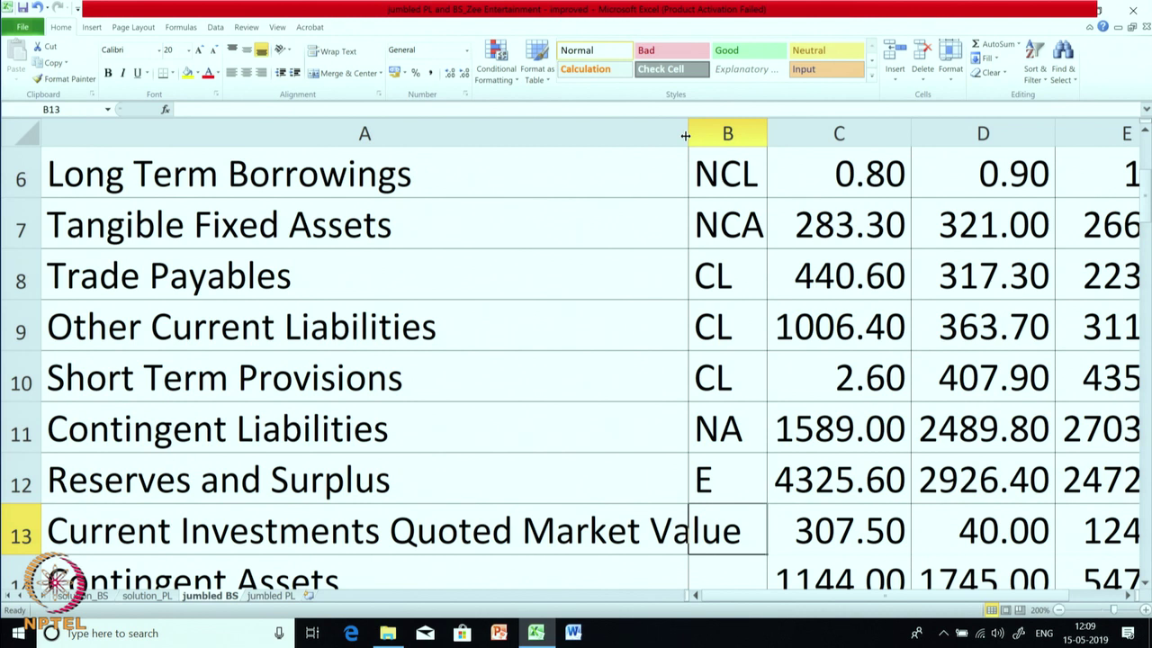
pyautogui.moveTo(686, 135); pyautogui.dragTo(487, 135)
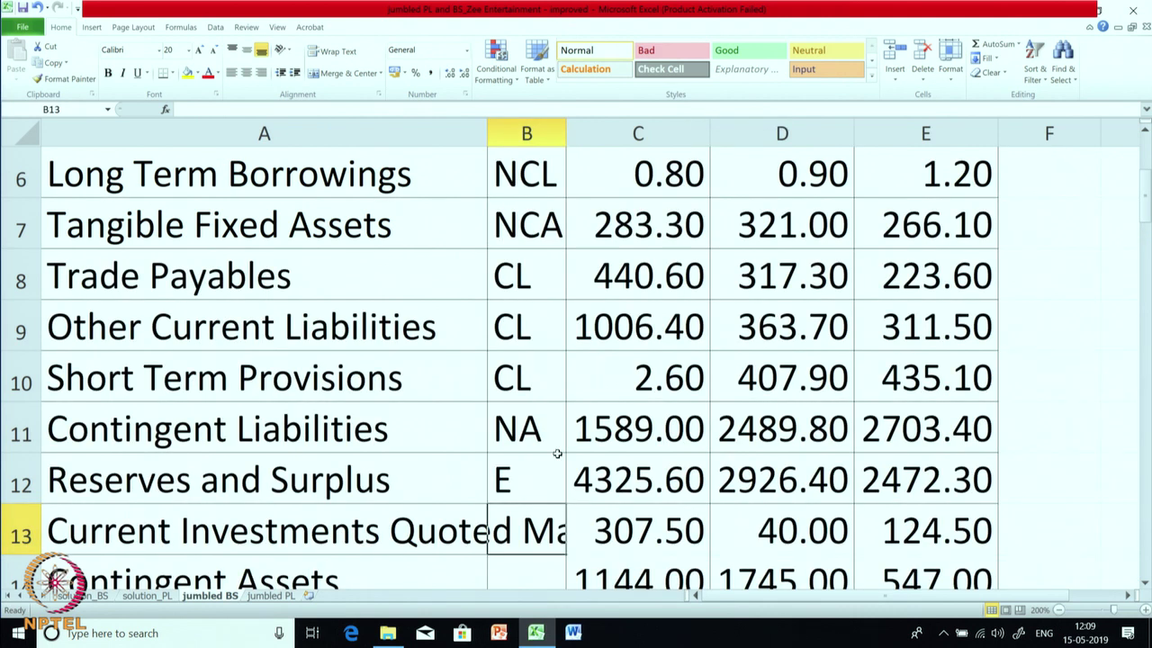
pyautogui.write('NA')
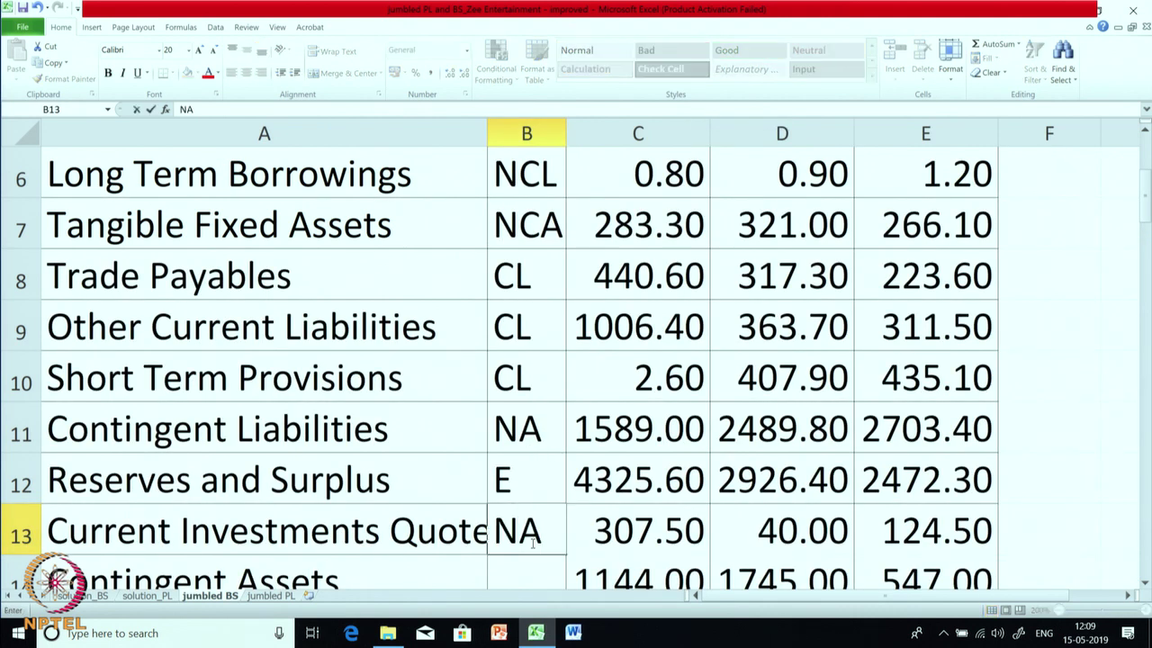
pyautogui.press('Return')
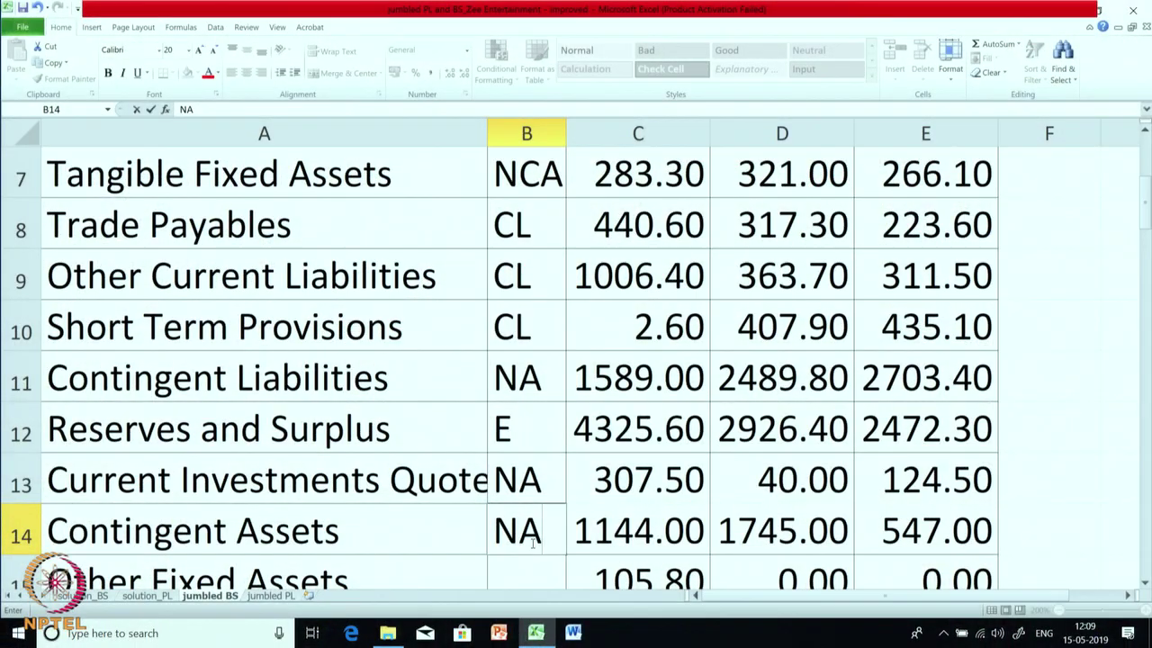
pyautogui.press('Return')
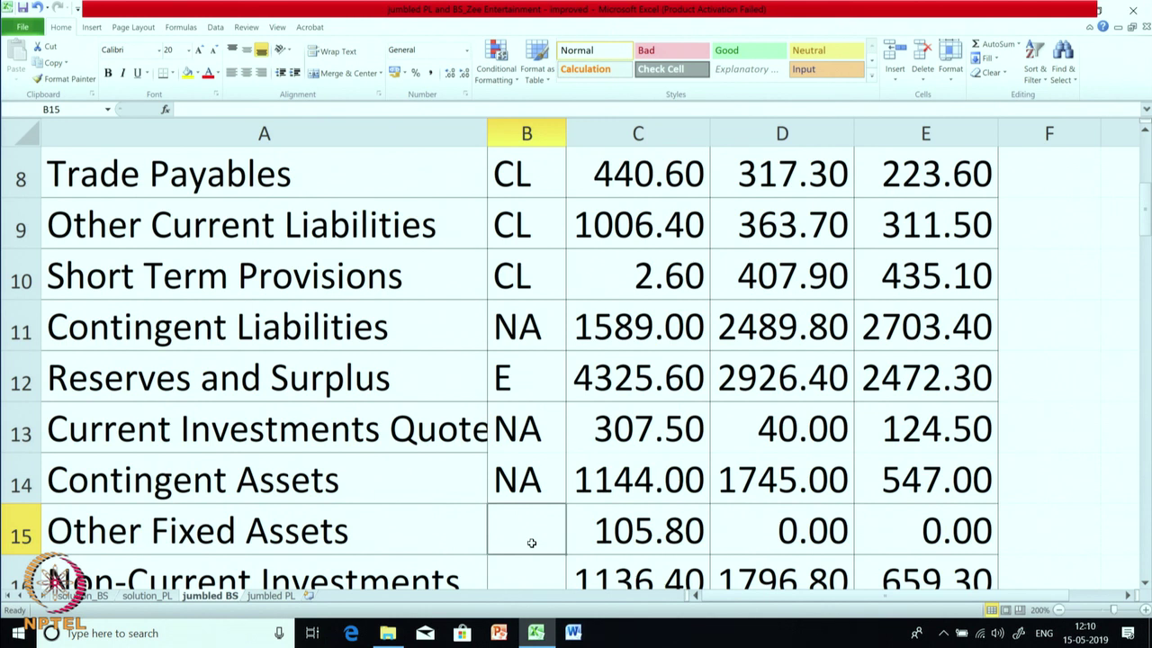
# Step: Tag Other Fixed Assets, Non-Current Investments, Deferred Tax Assets NCA; Other Current Assets CA; Long Term Provisions NCL
pyautogui.write('NCA')
pyautogui.press('Return')
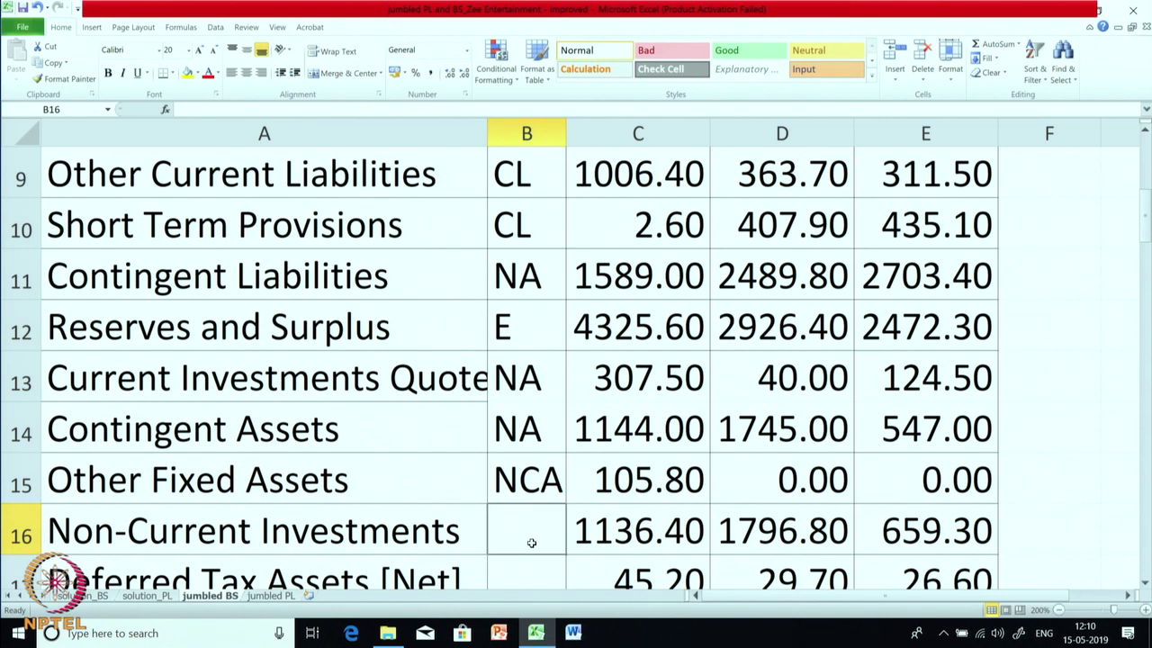
pyautogui.write('NCA')
pyautogui.press('Return')
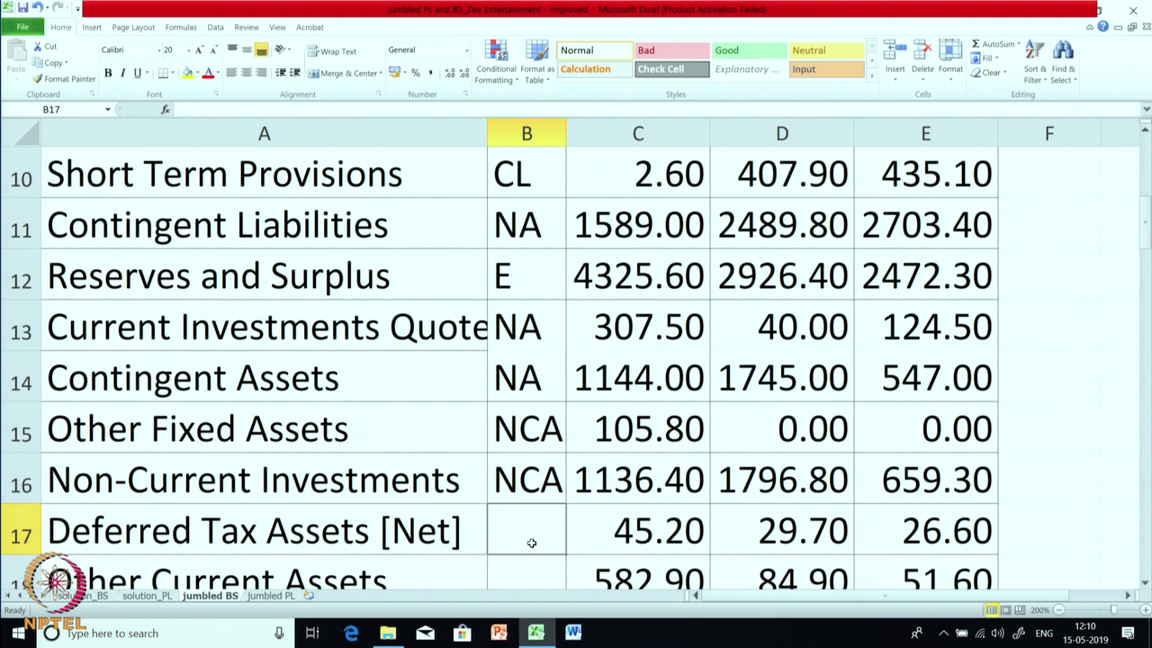
pyautogui.write('NCA')
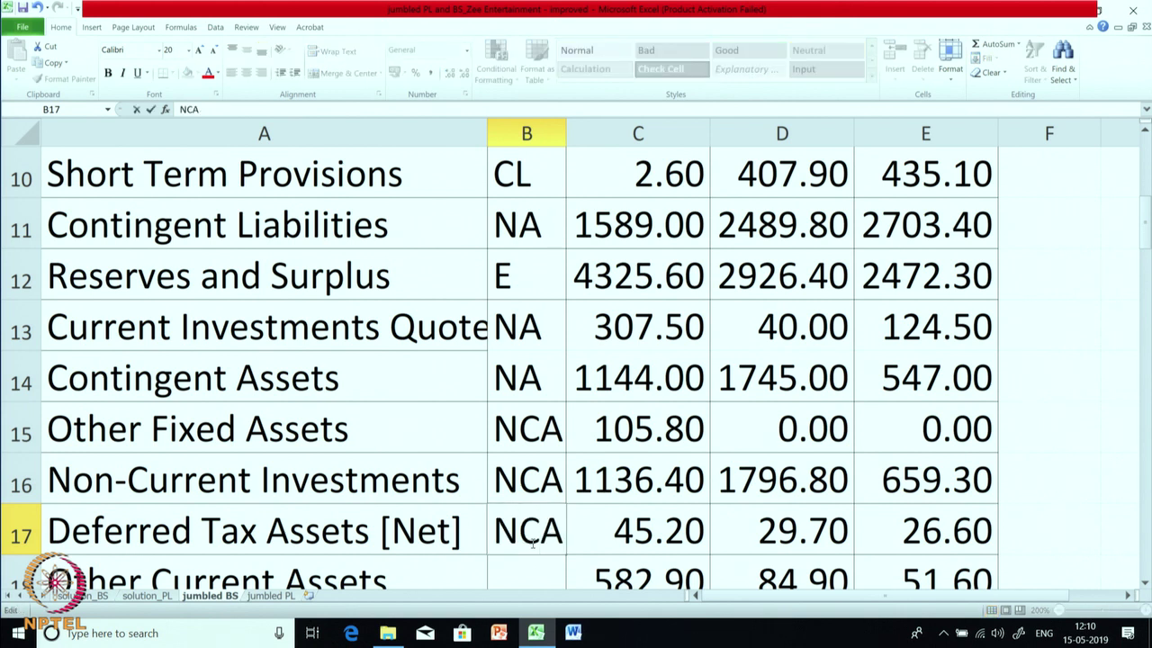
pyautogui.press('Return')
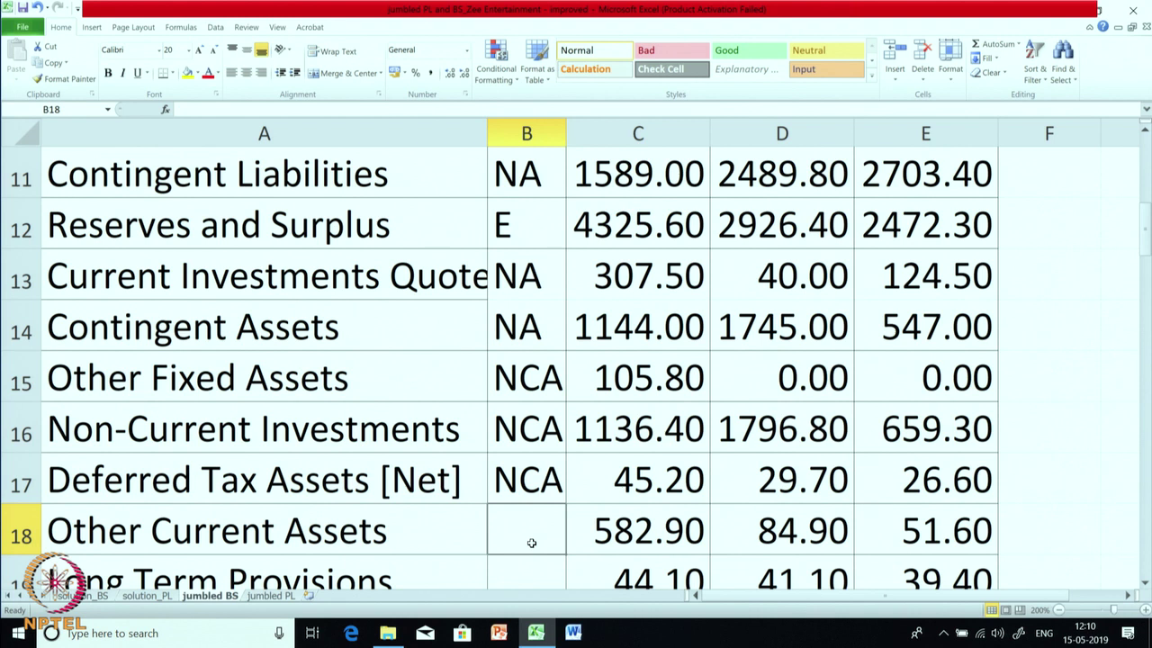
pyautogui.write('CA')
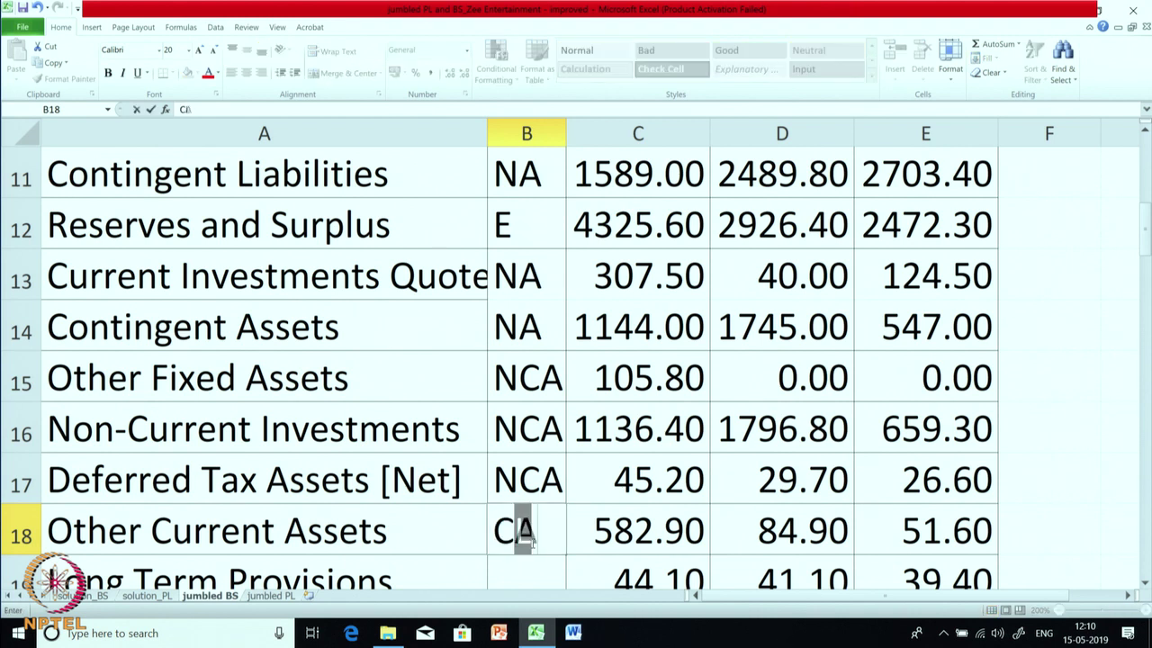
pyautogui.press('Return')
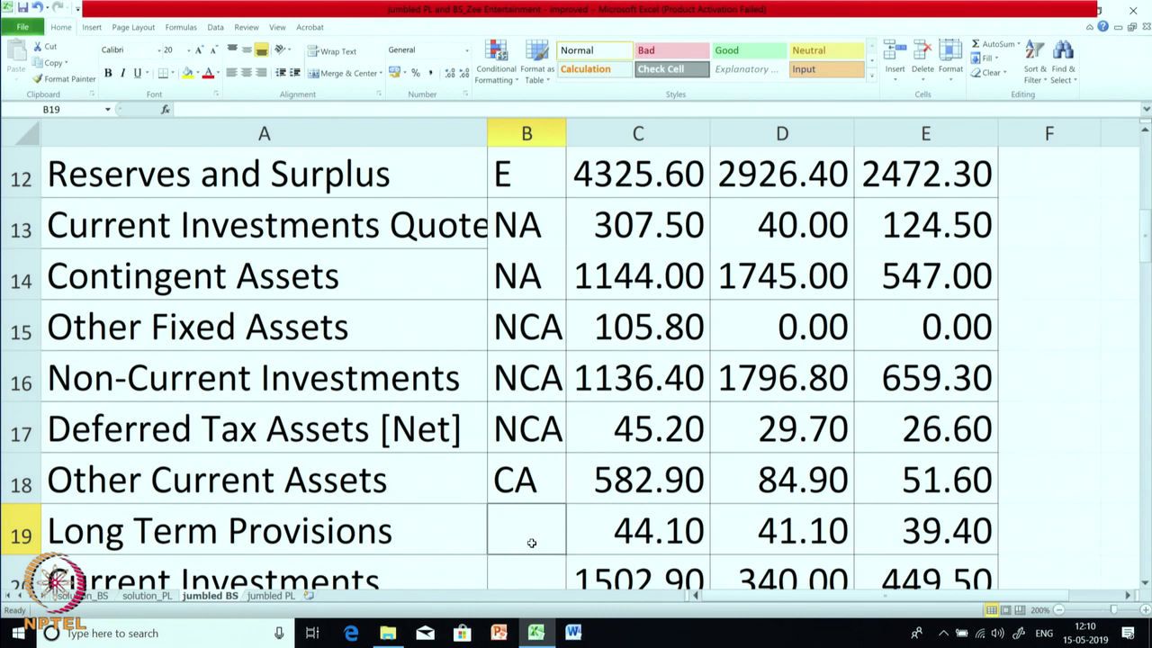
pyautogui.write('NCL')
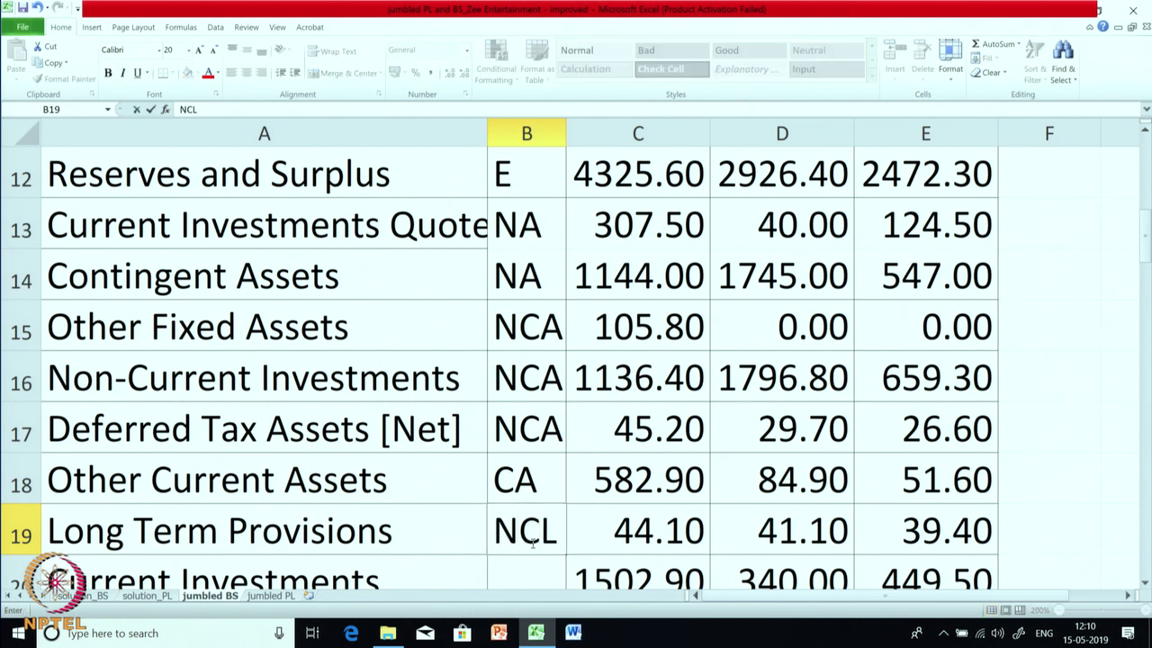
pyautogui.press('Return')
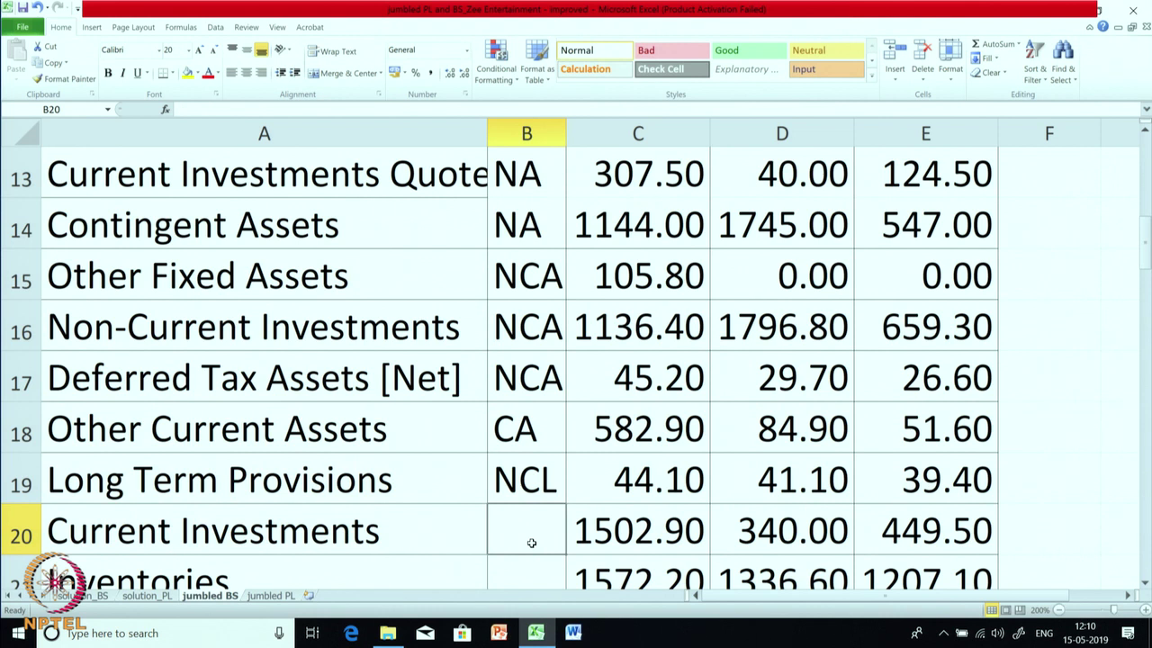
# Step: Tag Current Investments, Inventories, Trade Receivables, Cash Equivalents and Short Term Loans And Advances as CA
pyautogui.write('CA')
pyautogui.press('Return')
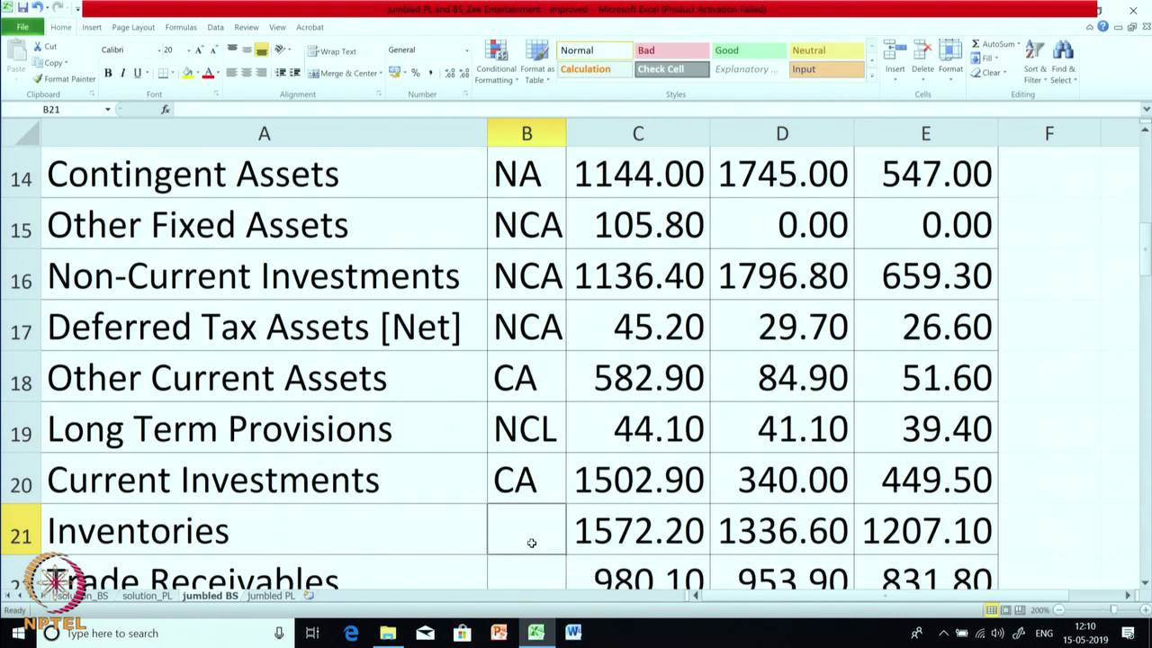
pyautogui.write('CA')
pyautogui.press('Return')
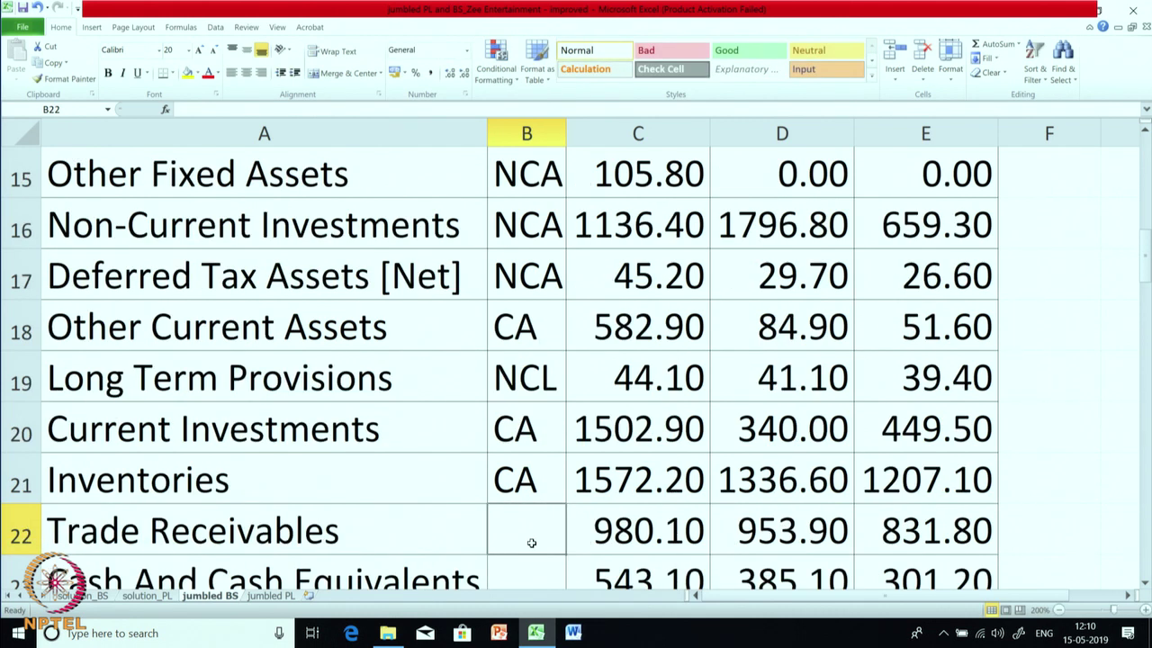
pyautogui.write('CA')
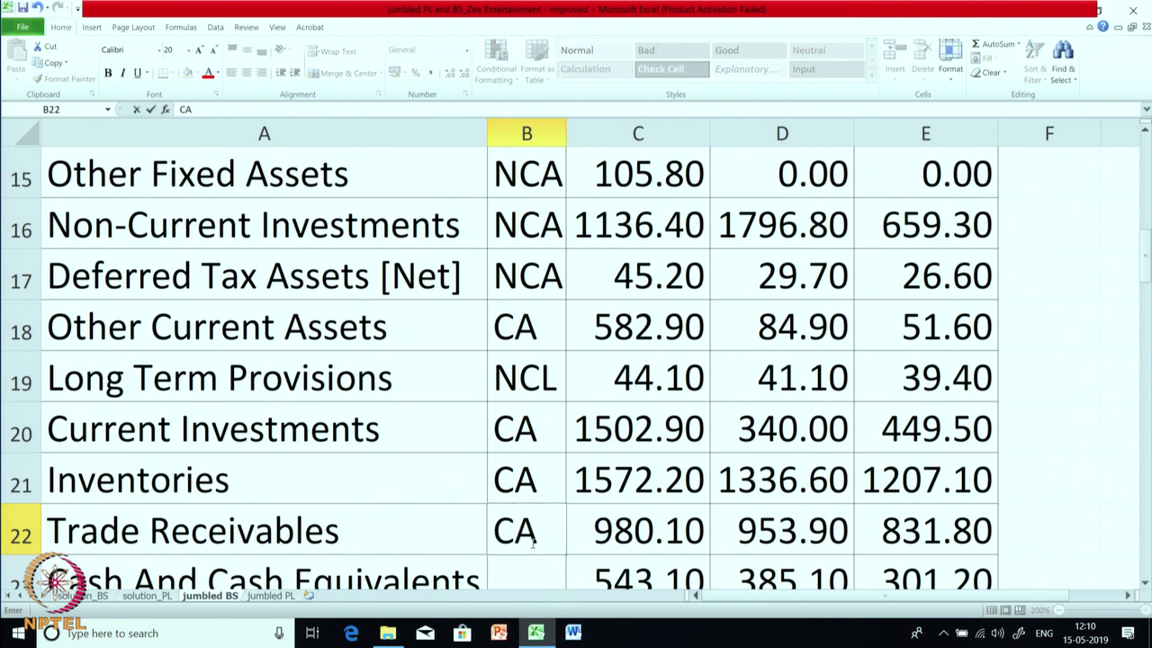
pyautogui.press('Return')
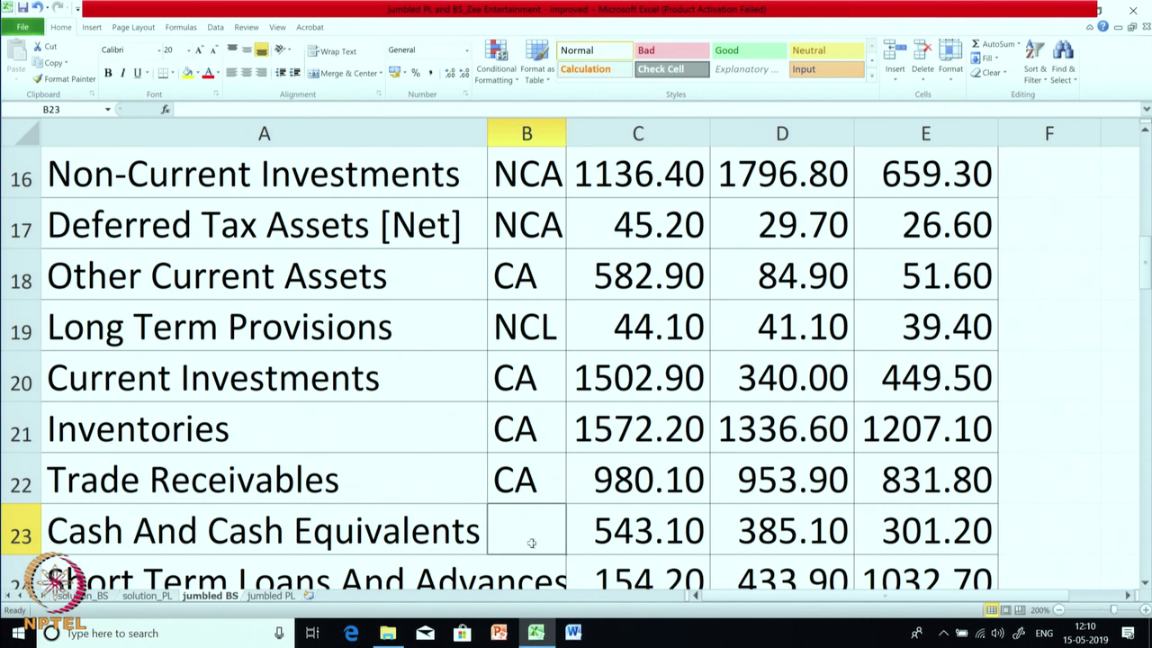
pyautogui.write('CA')
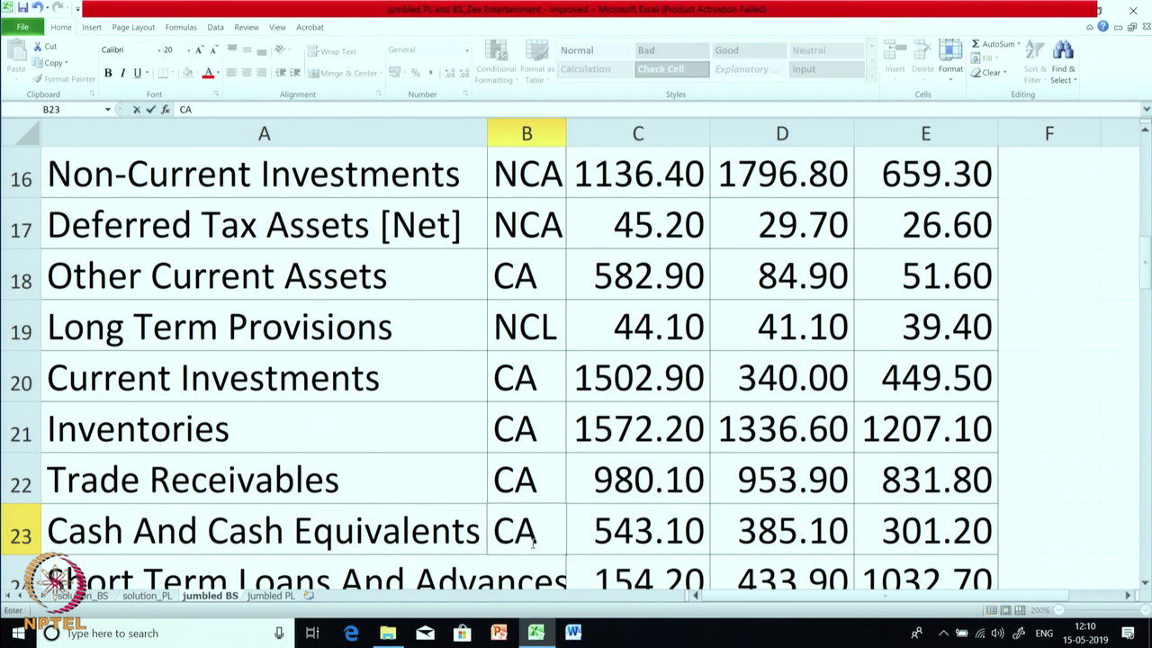
pyautogui.press('Return')
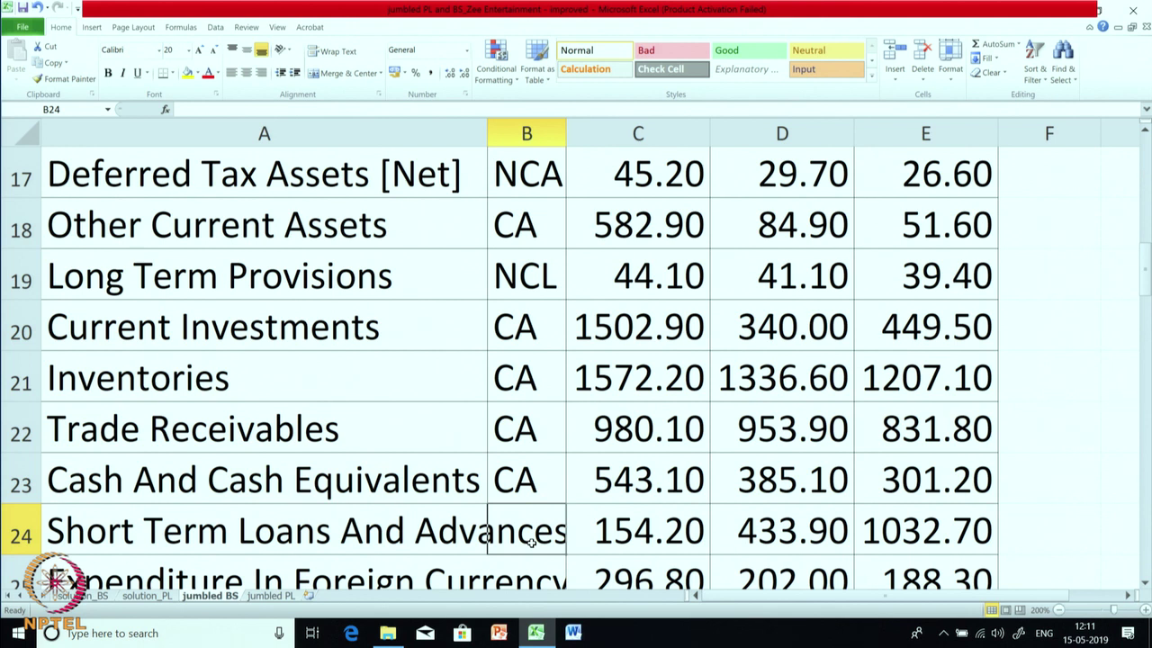
pyautogui.write('CA')
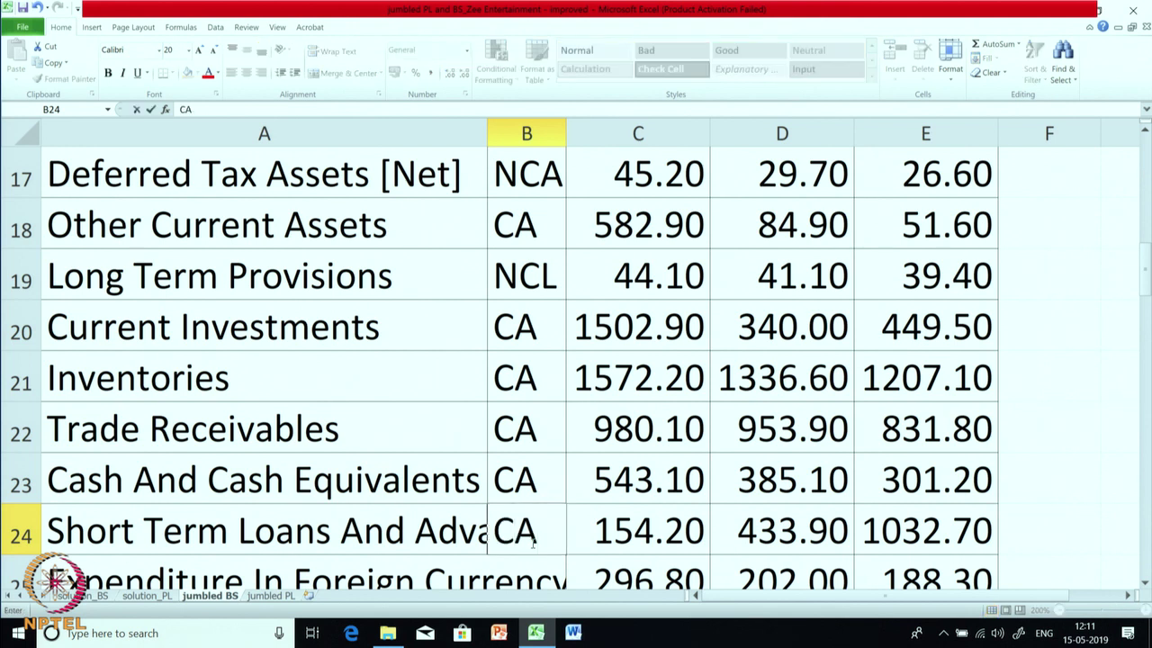
pyautogui.press('Return')
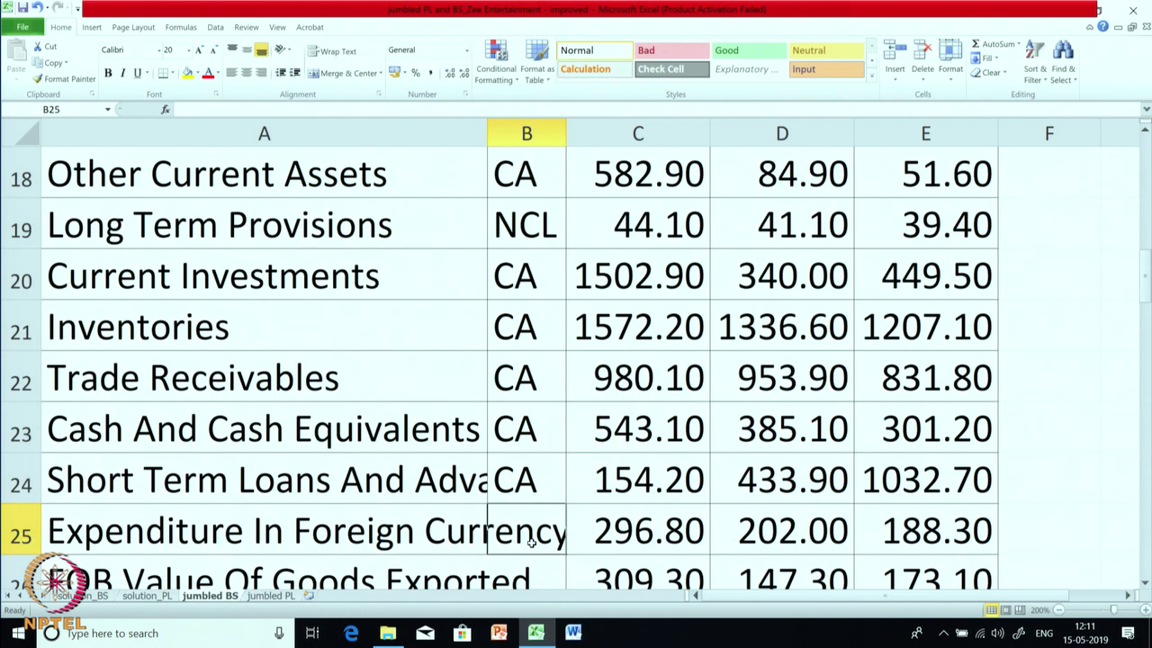
# Step: Widen column A; tag Expenditure In Foreign Currency and FOB Value Exported NA, Long Term Loans NCA
pyautogui.moveTo(489, 135); pyautogui.dragTo(651, 137)
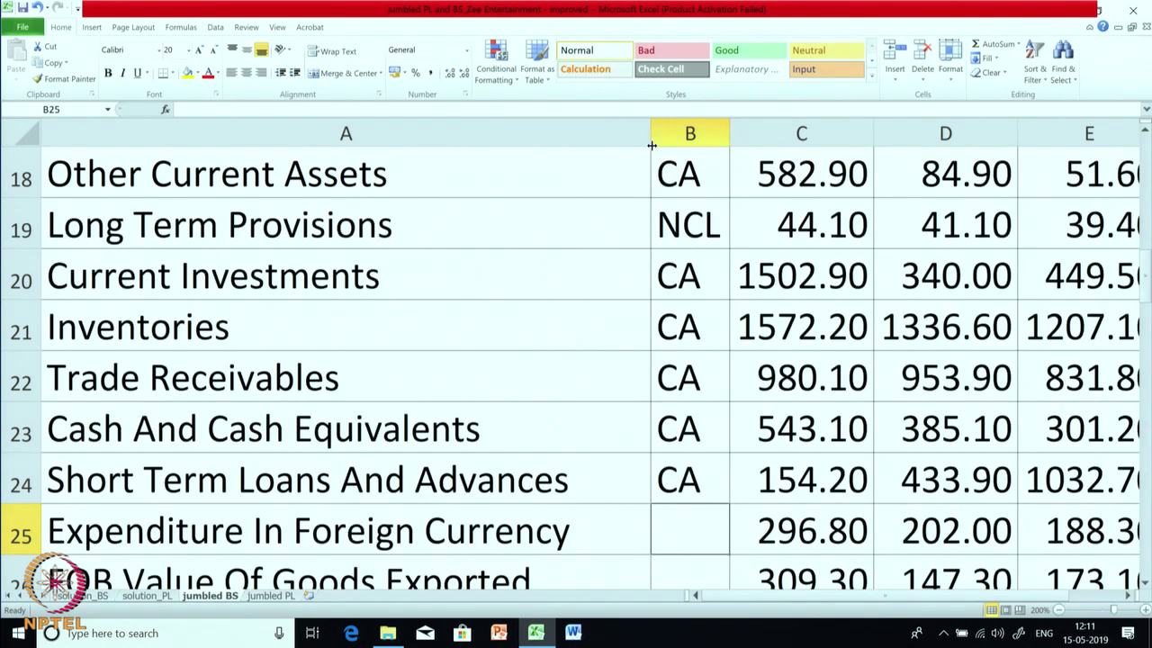
pyautogui.scroll(-1, 502, 306)
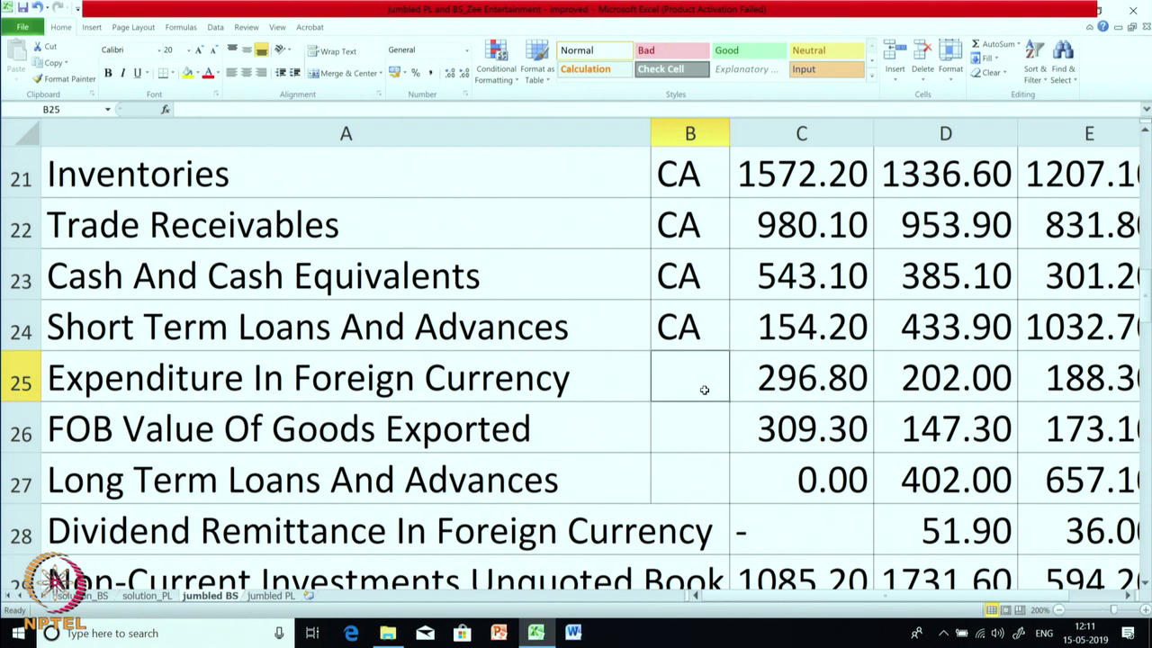
pyautogui.write('NA')
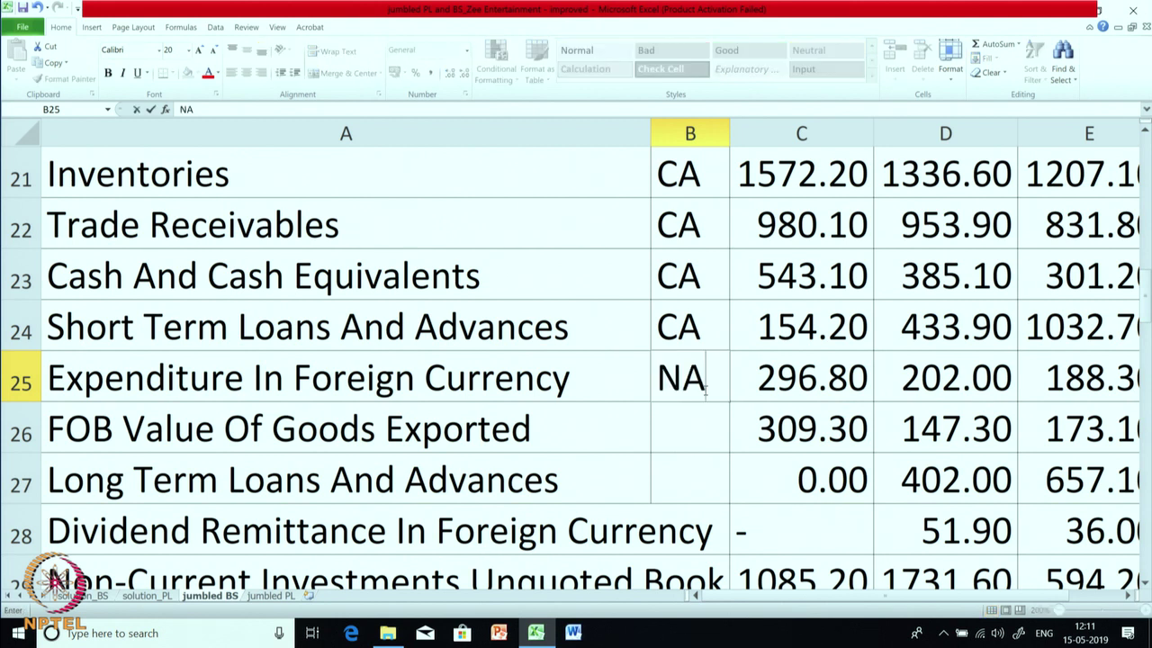
pyautogui.press('Return')
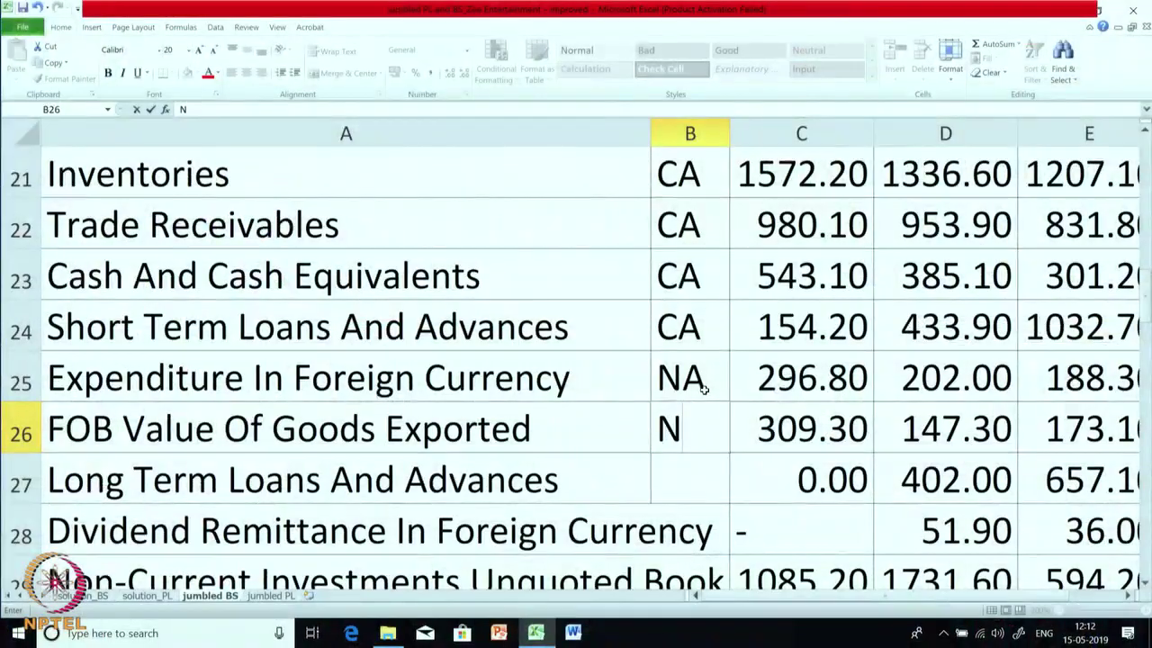
pyautogui.write('A')
pyautogui.press('Return')
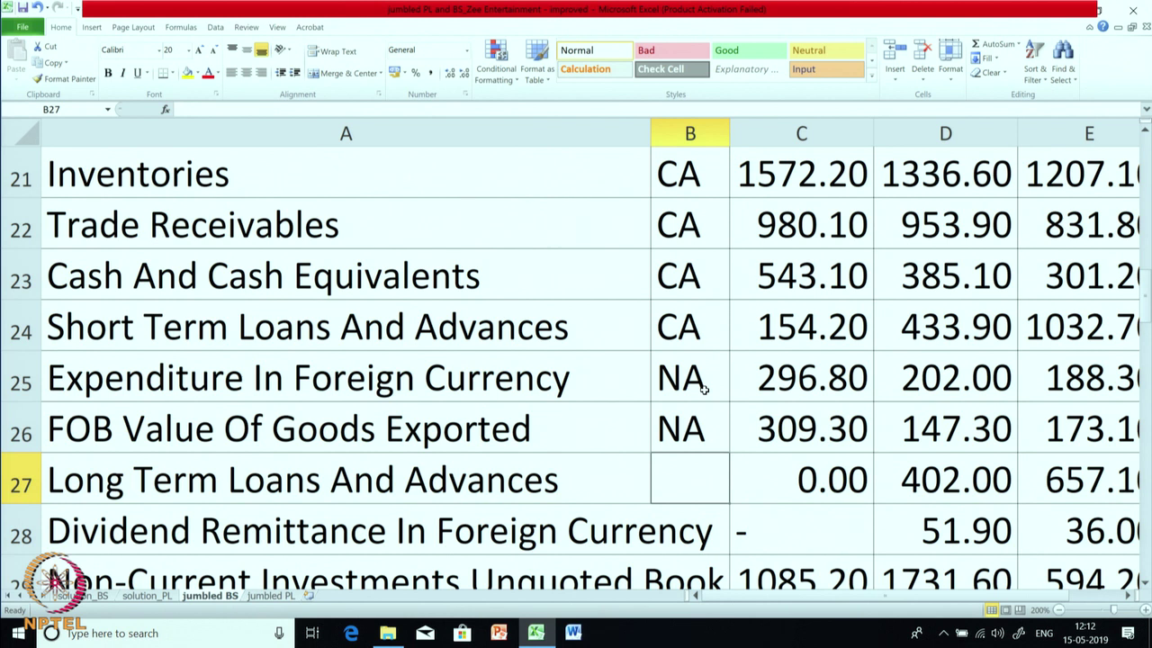
pyautogui.write('NCA')
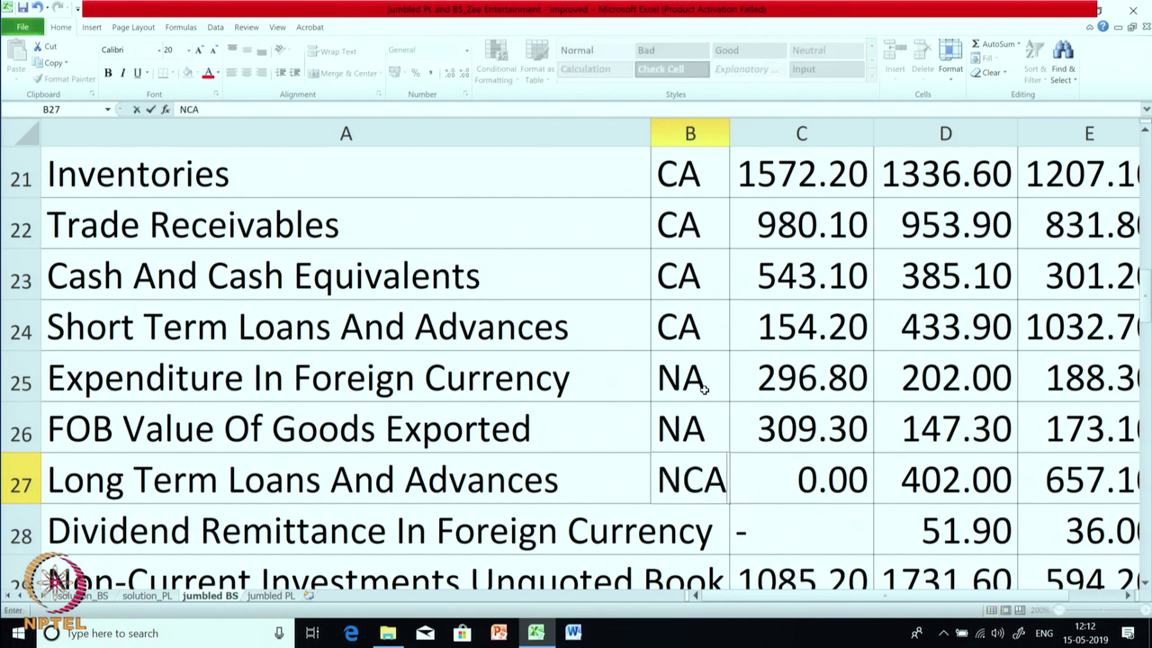
pyautogui.press('Return')
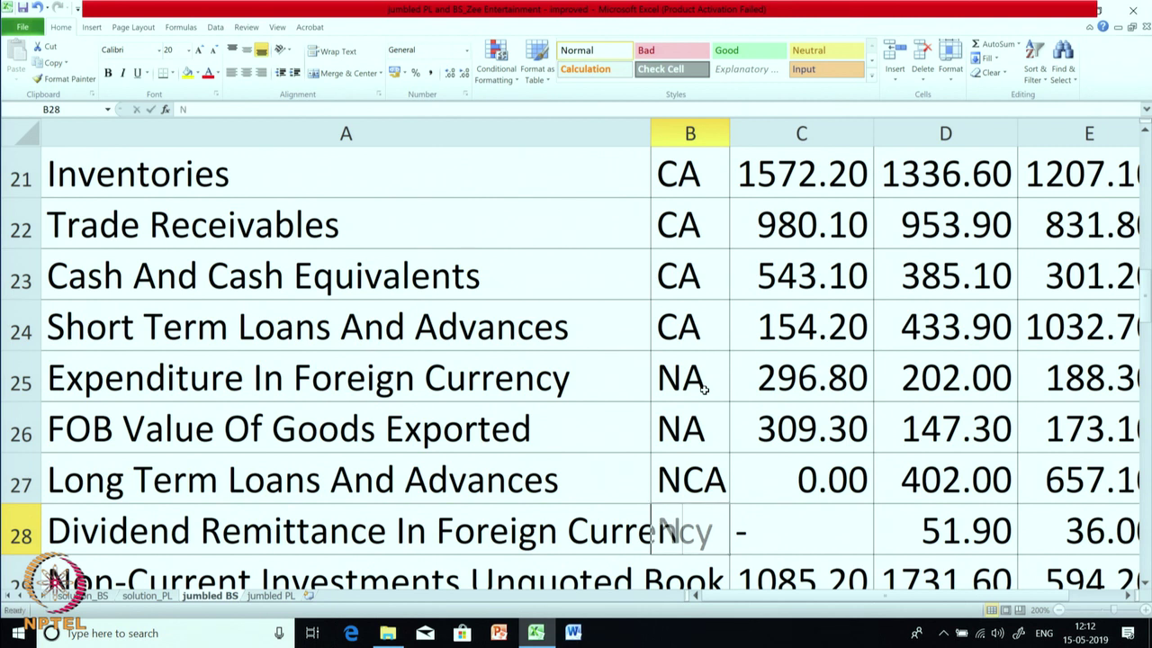
# Step: Enter NA in B28 for Dividend Remittance In Foreign Currency
pyautogui.write('NA')
pyautogui.press('Return')
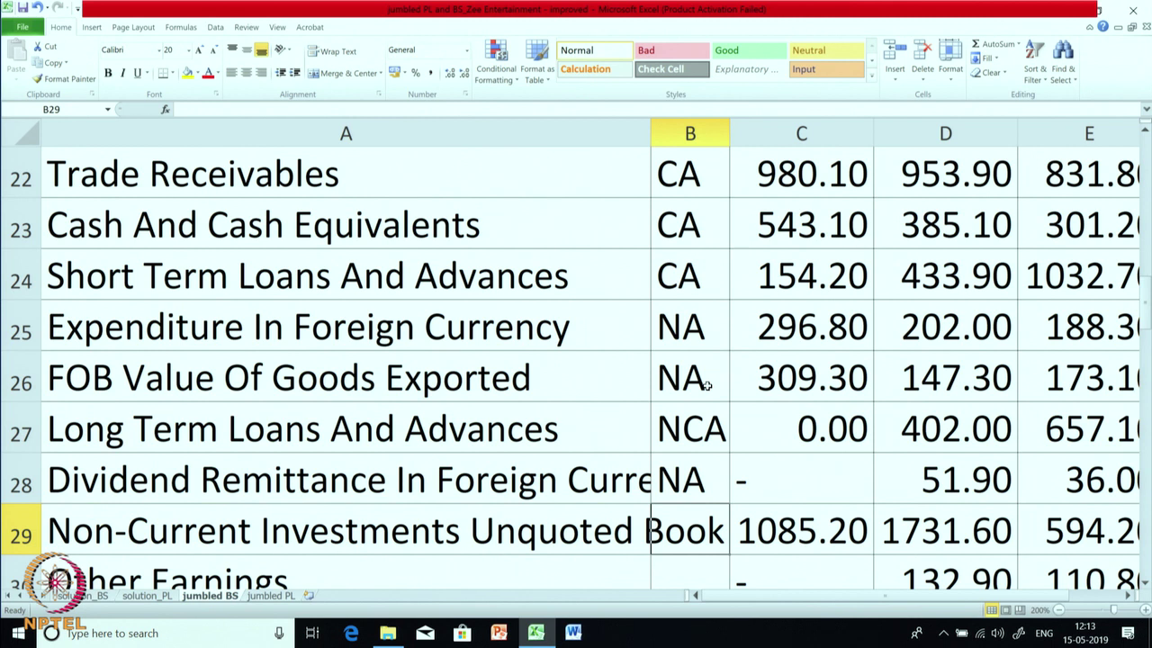
# Step: Tag unquoted non-current investments, Other Earnings and Bonus Equity Share Capital as NA
pyautogui.write('NA')
pyautogui.press('Return')
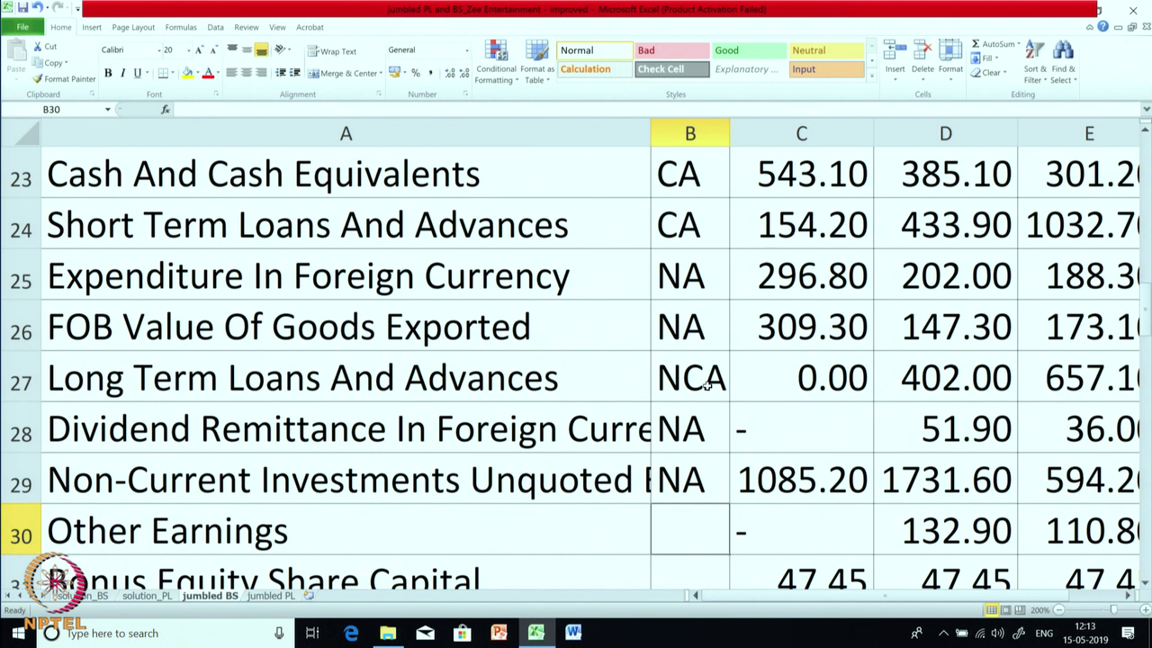
pyautogui.write('NA')
pyautogui.press('Return')
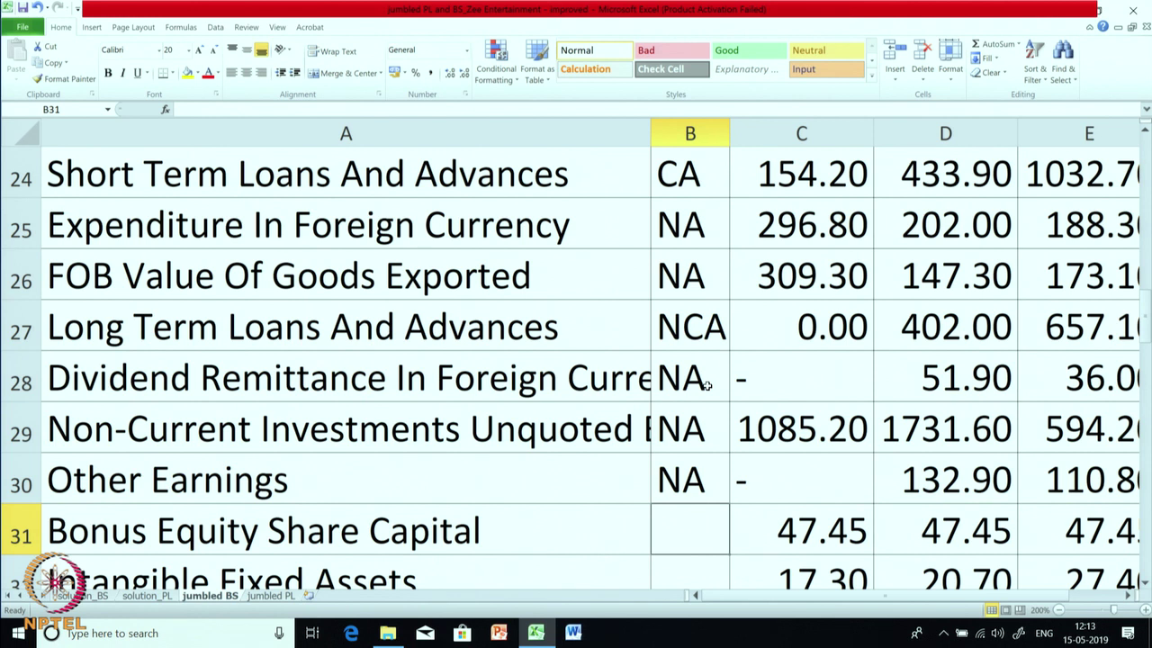
pyautogui.write('A')
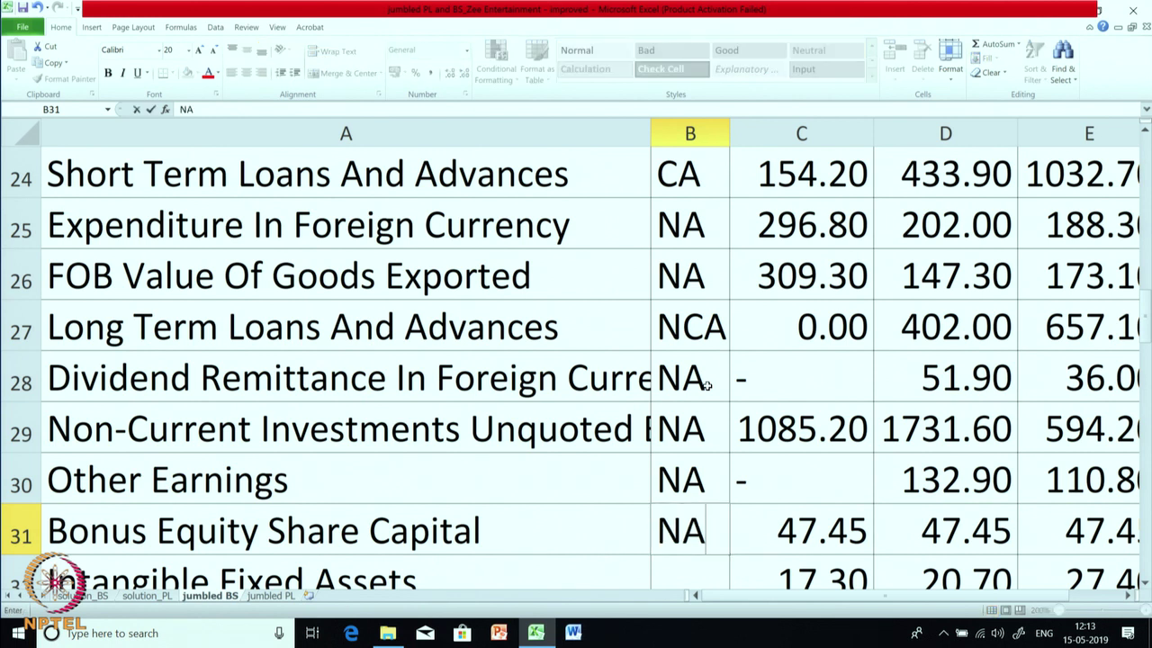
pyautogui.press('Return')
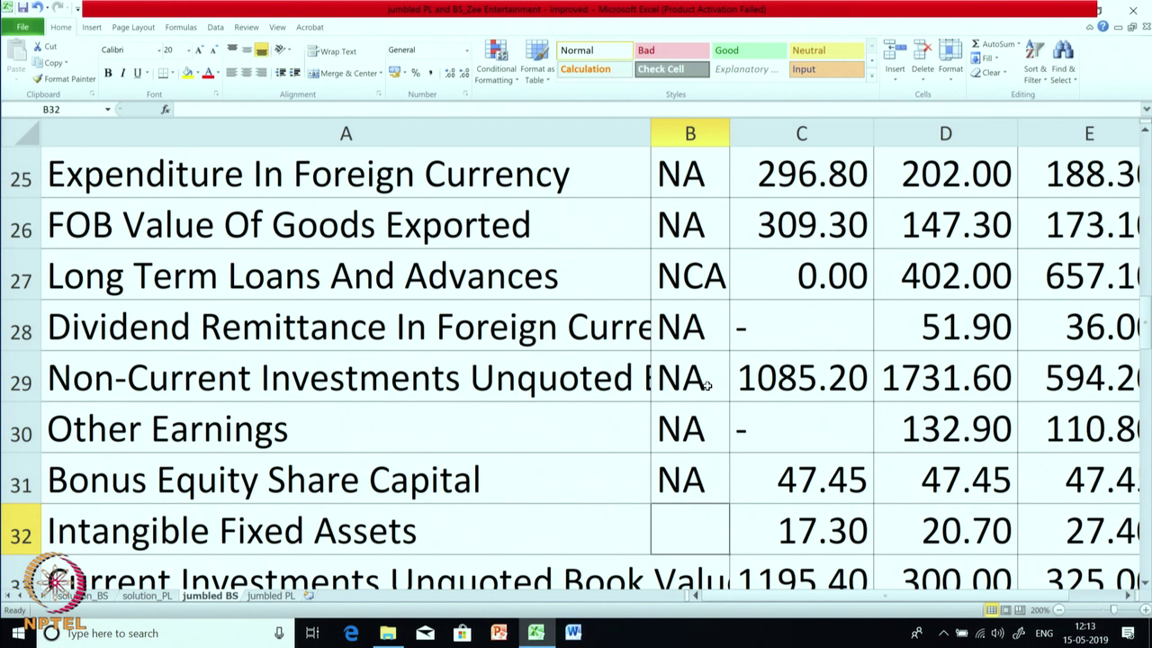
# Step: Tag Intangible Fixed Assets NCA, unquoted current investments NA, and Equity Share Capital E
pyautogui.write('NCA')
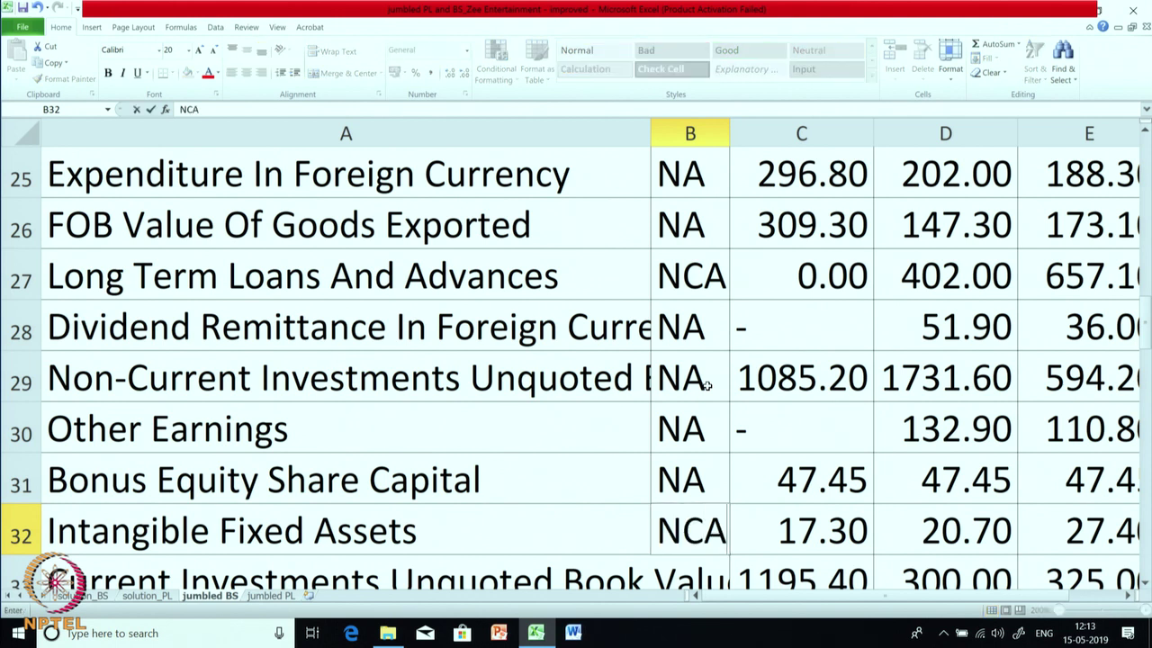
pyautogui.press('Return')
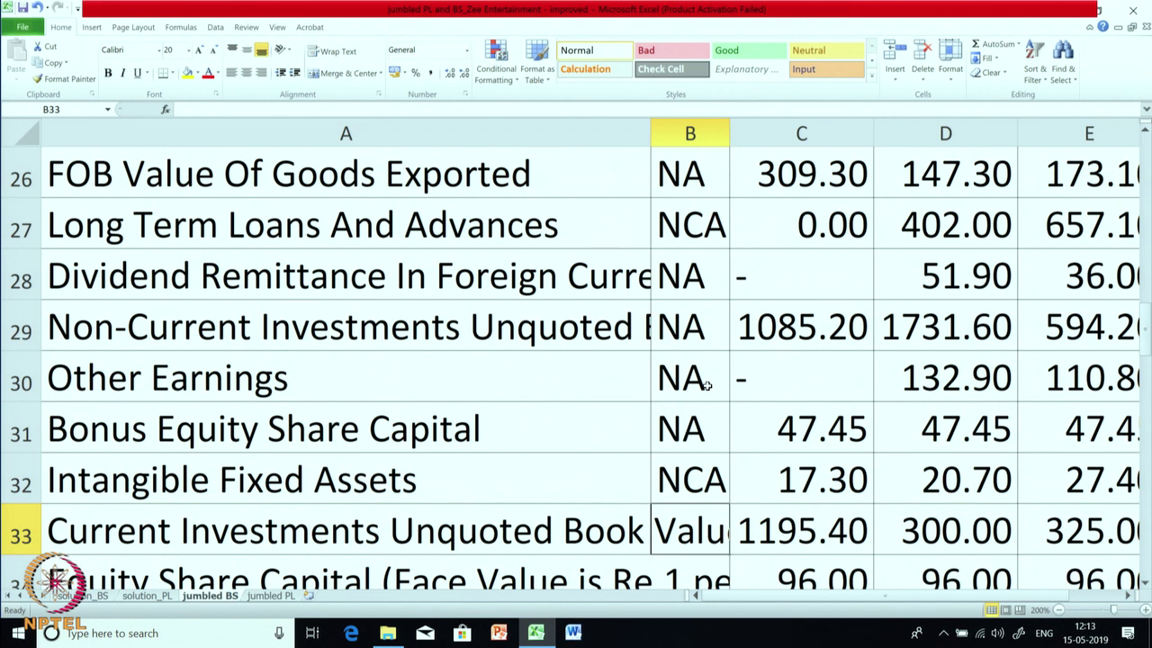
pyautogui.write('NA')
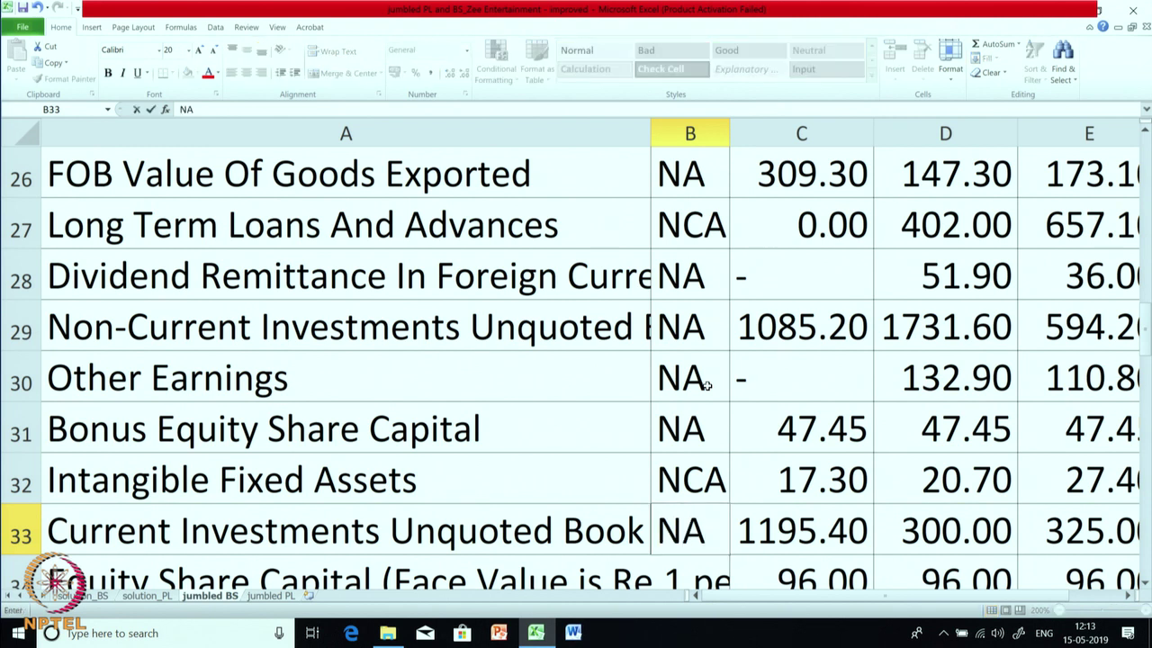
pyautogui.press('Return')
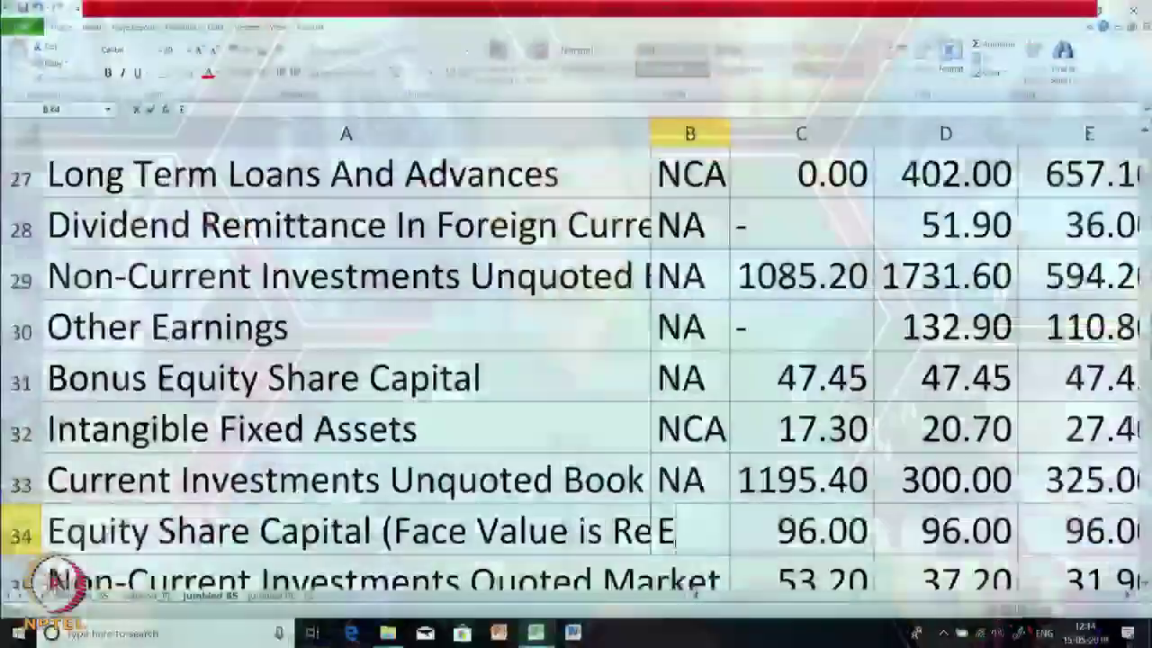
pyautogui.press('Return')
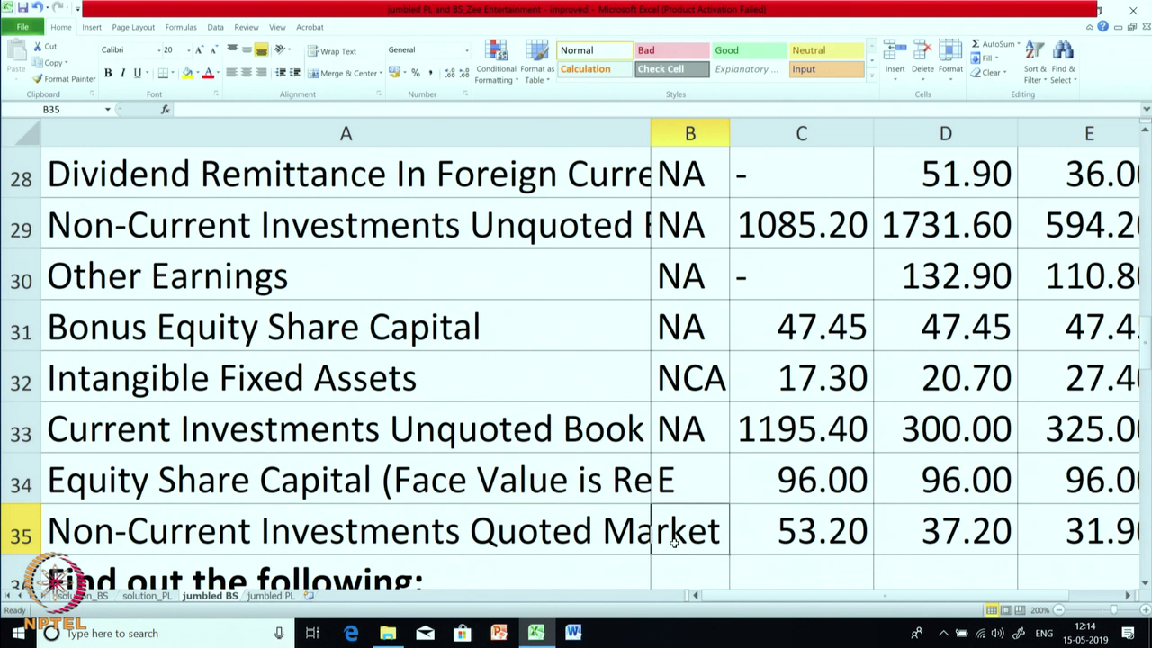
# Step: Tag quoted non-current investments NA, then scroll down to the 'Find out the following' totals
pyautogui.write('NA')
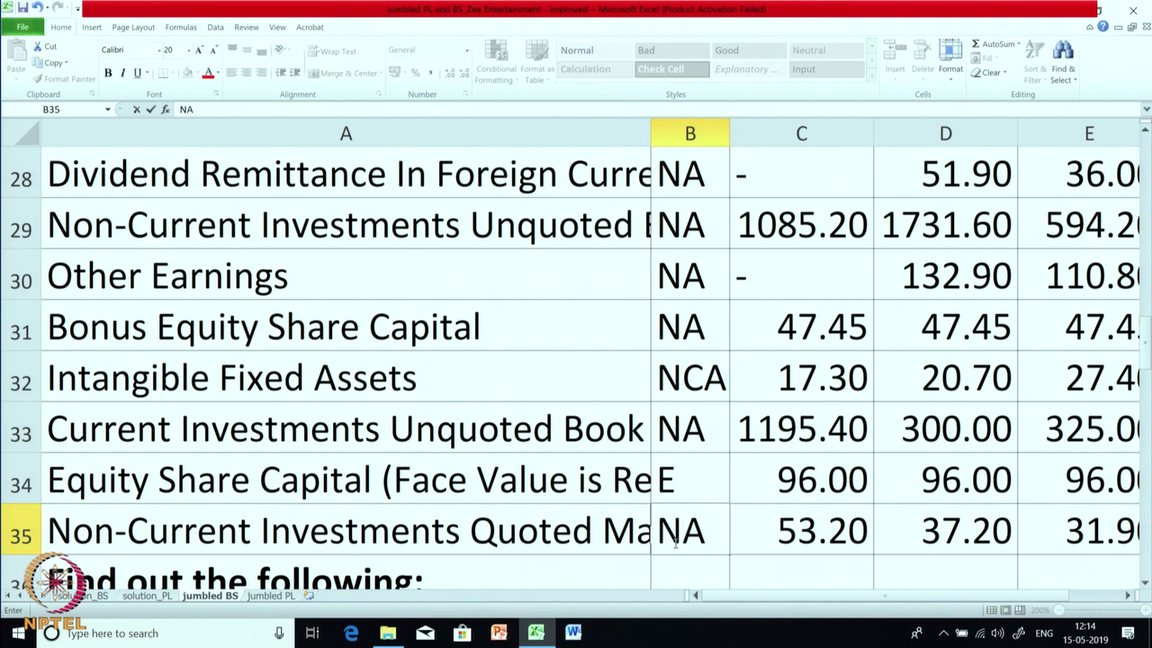
pyautogui.press('Return')
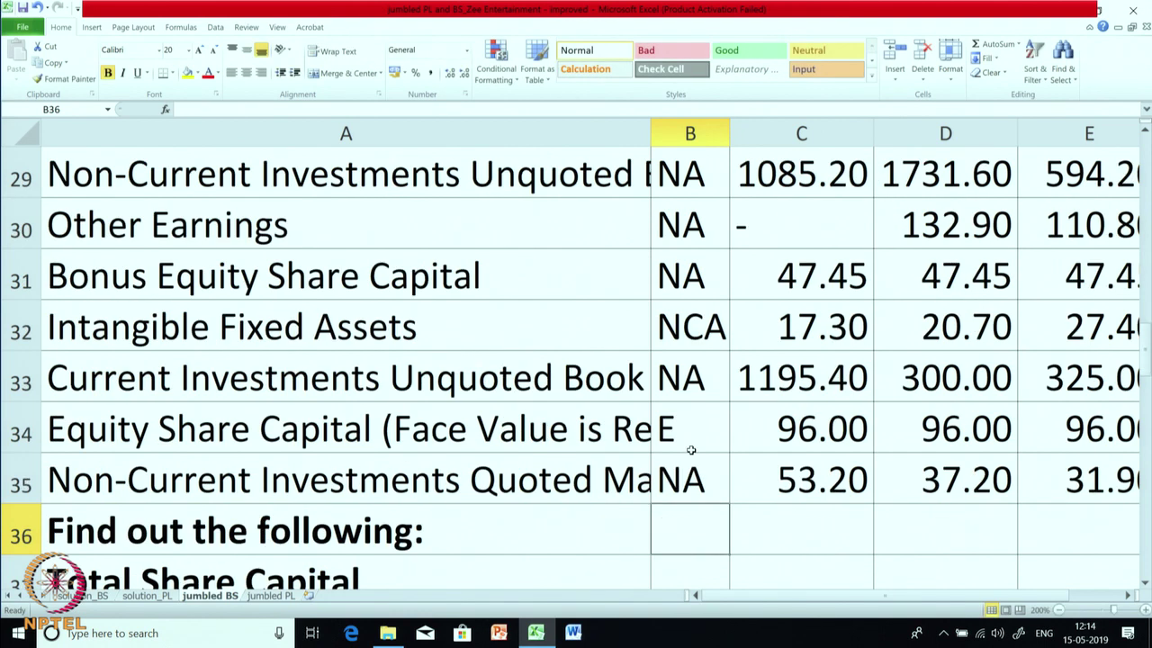
pyautogui.scroll(1, 693, 447)
pyautogui.scroll(8, 664, 413)
pyautogui.scroll(-6, 690, 412)
pyautogui.scroll(-4, 691, 413)
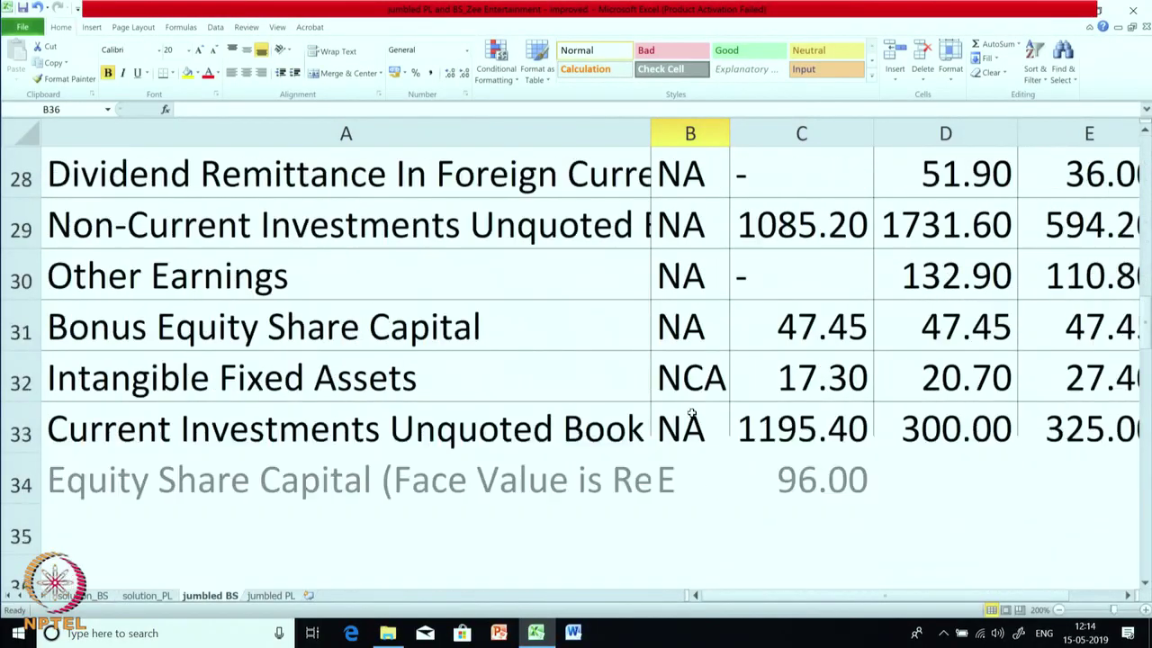
pyautogui.scroll(-1, 690, 411)
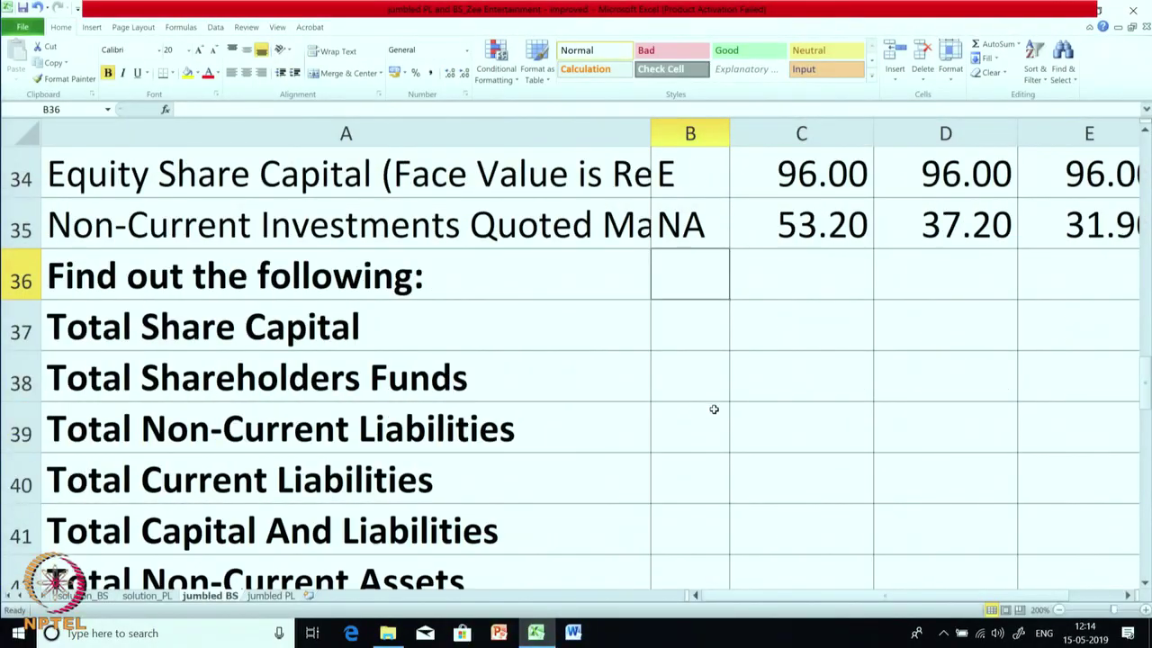
pyautogui.scroll(-1, 711, 407)
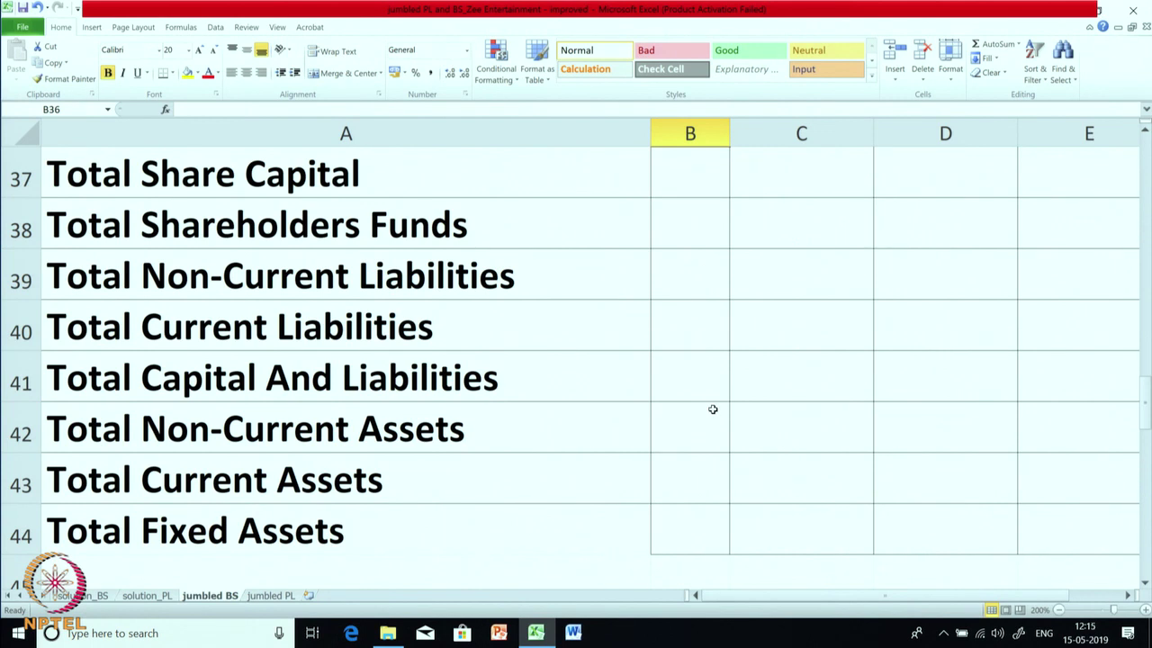
pyautogui.scroll(1, 712, 410)
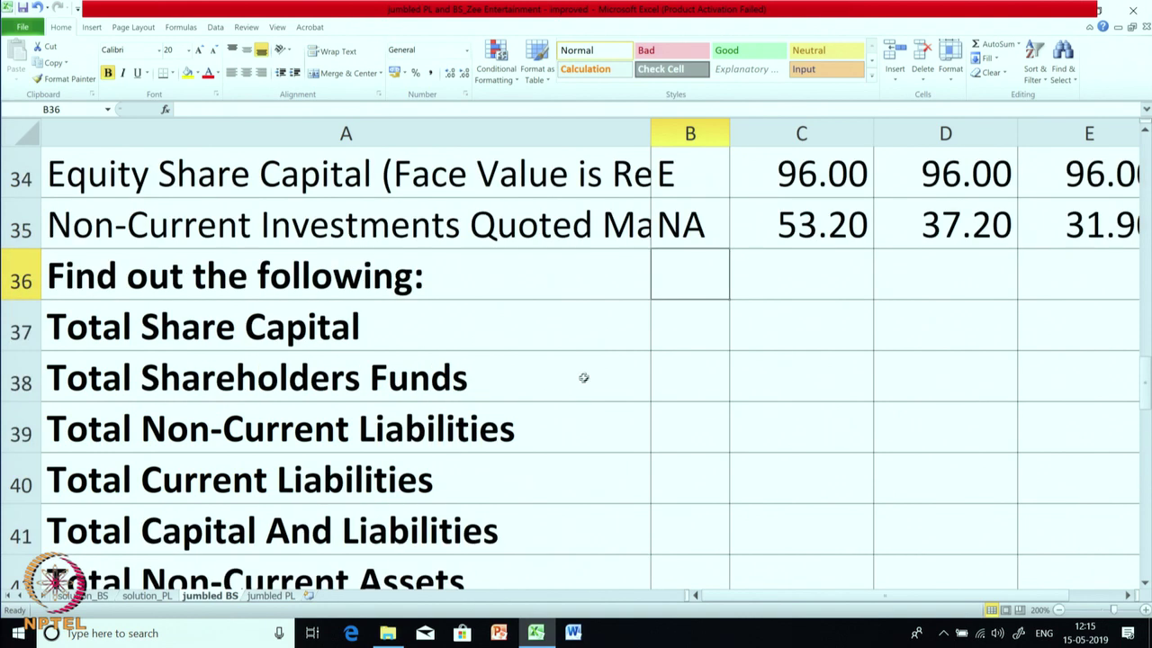
pyautogui.scroll(-1, 582, 378)
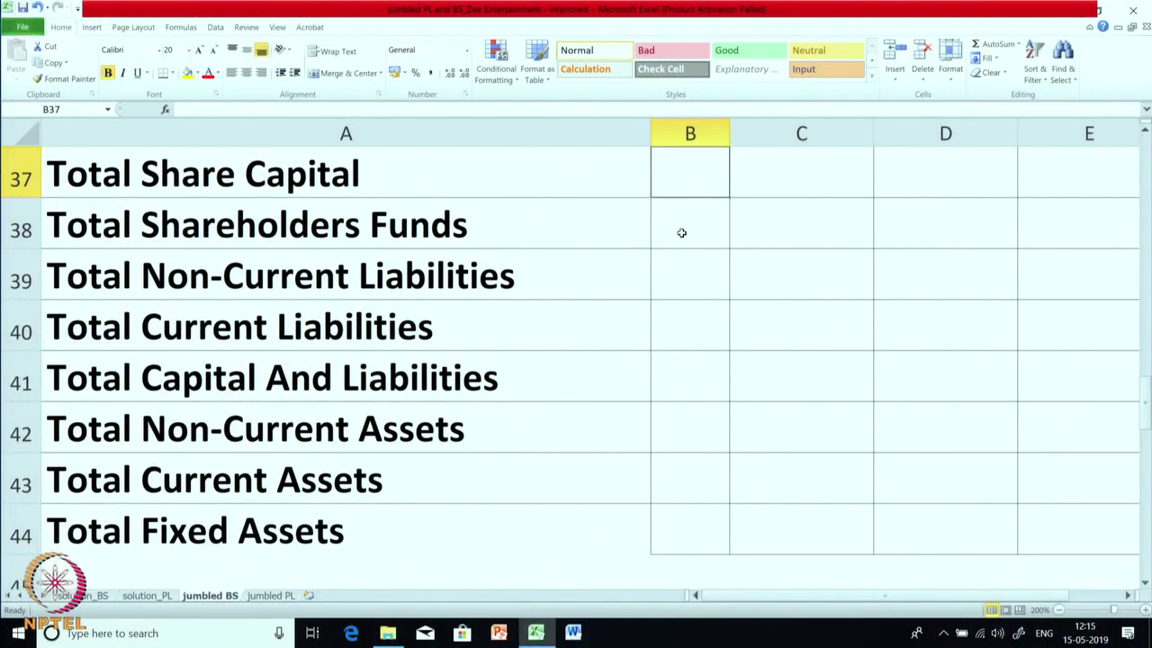
# Step: Select the Total Shareholders Funds, Non-Current and Current Liabilities cells, then review the tagged sheet
pyautogui.click(681, 233)
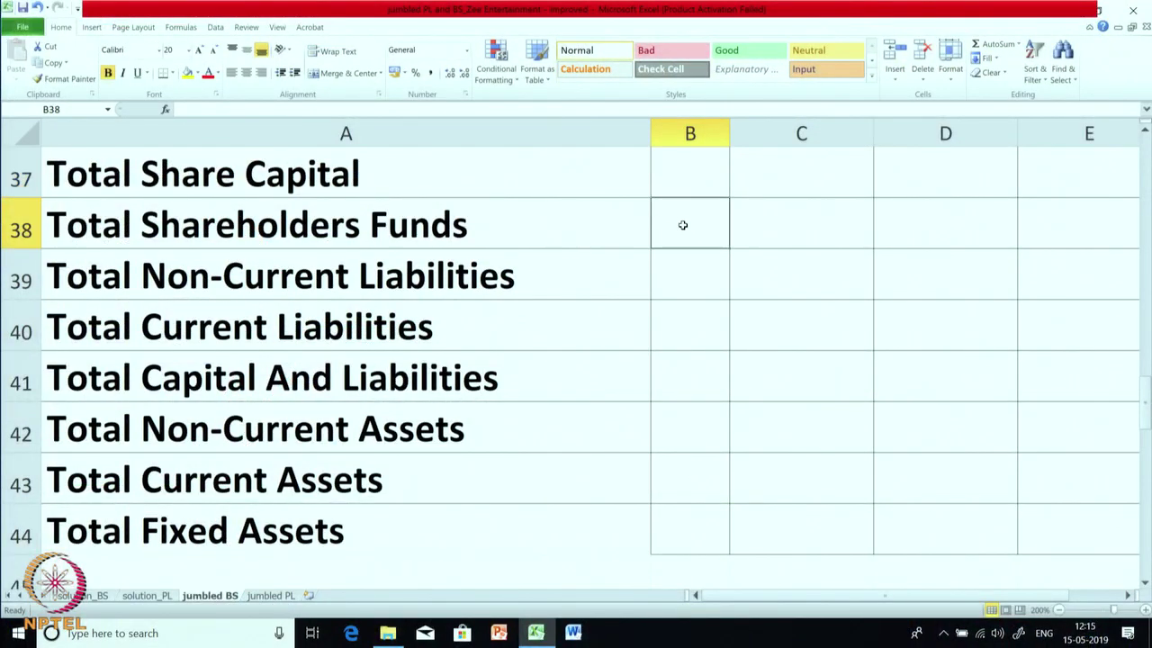
pyautogui.click(674, 285)
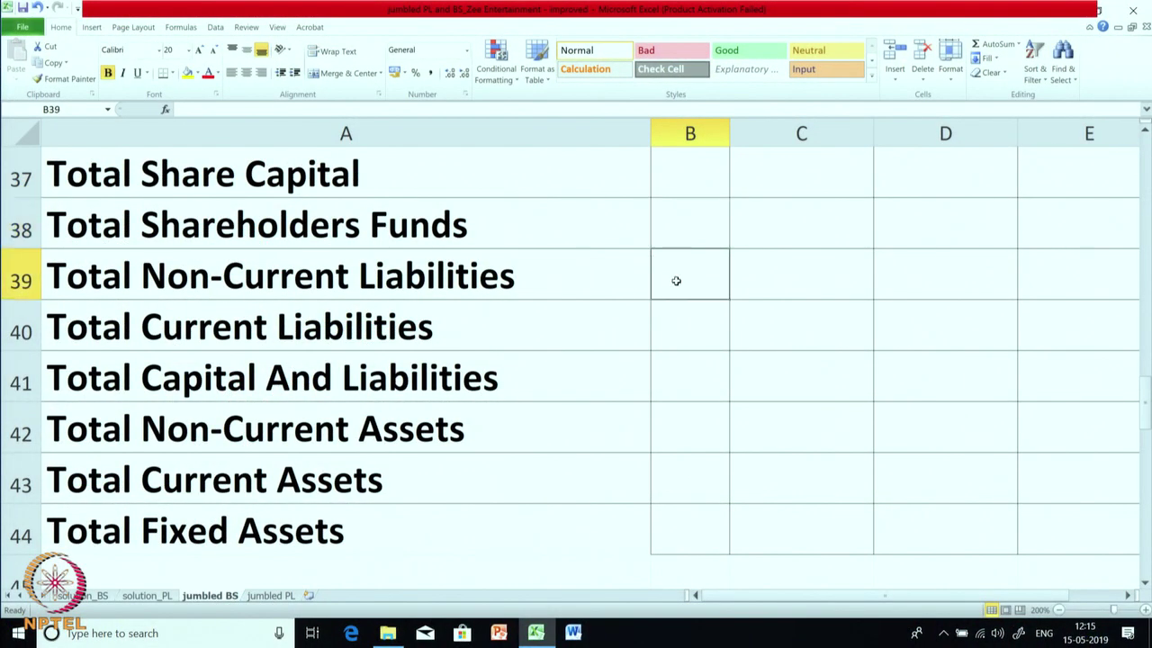
pyautogui.click(685, 324)
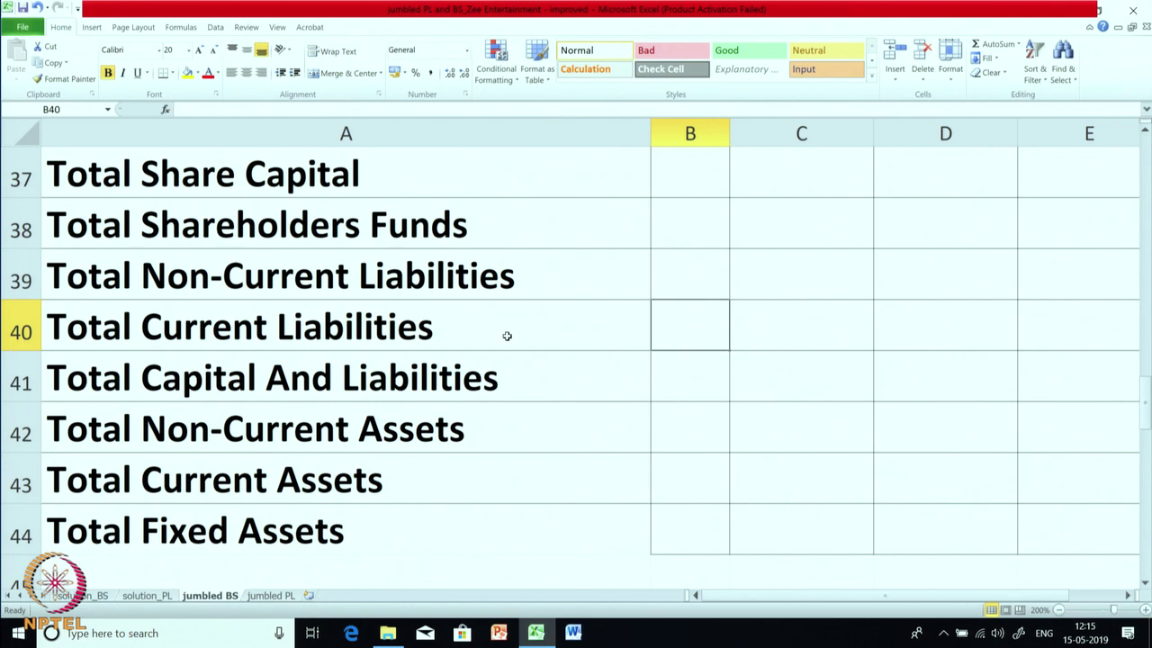
pyautogui.scroll(10, 507, 336)
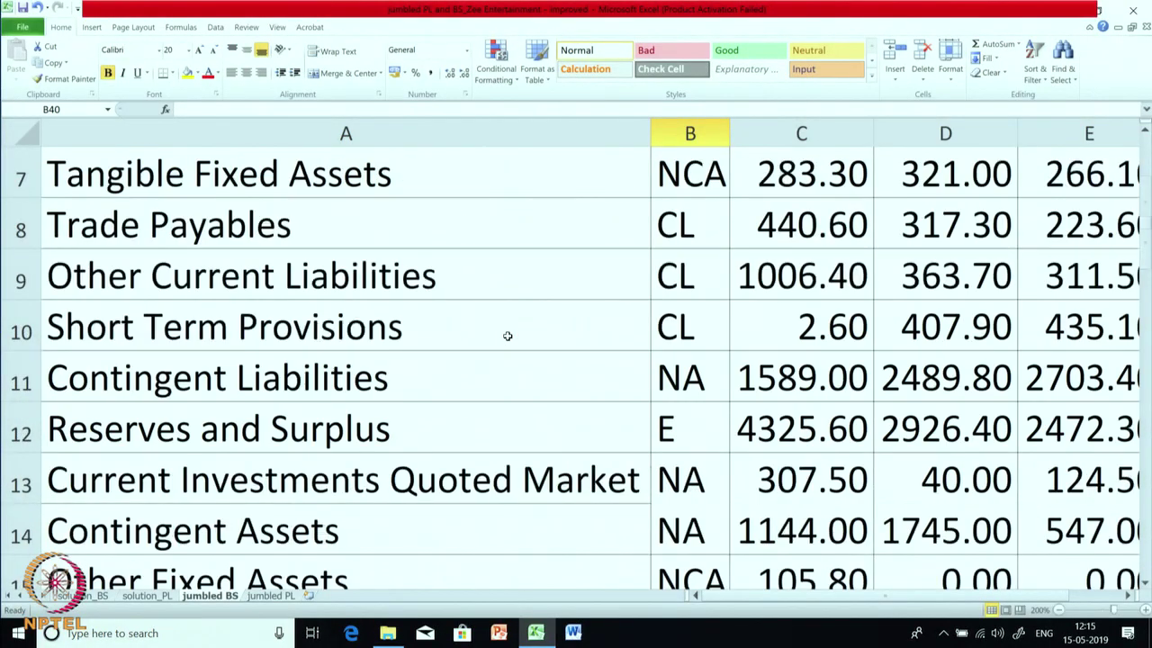
pyautogui.scroll(2, 507, 335)
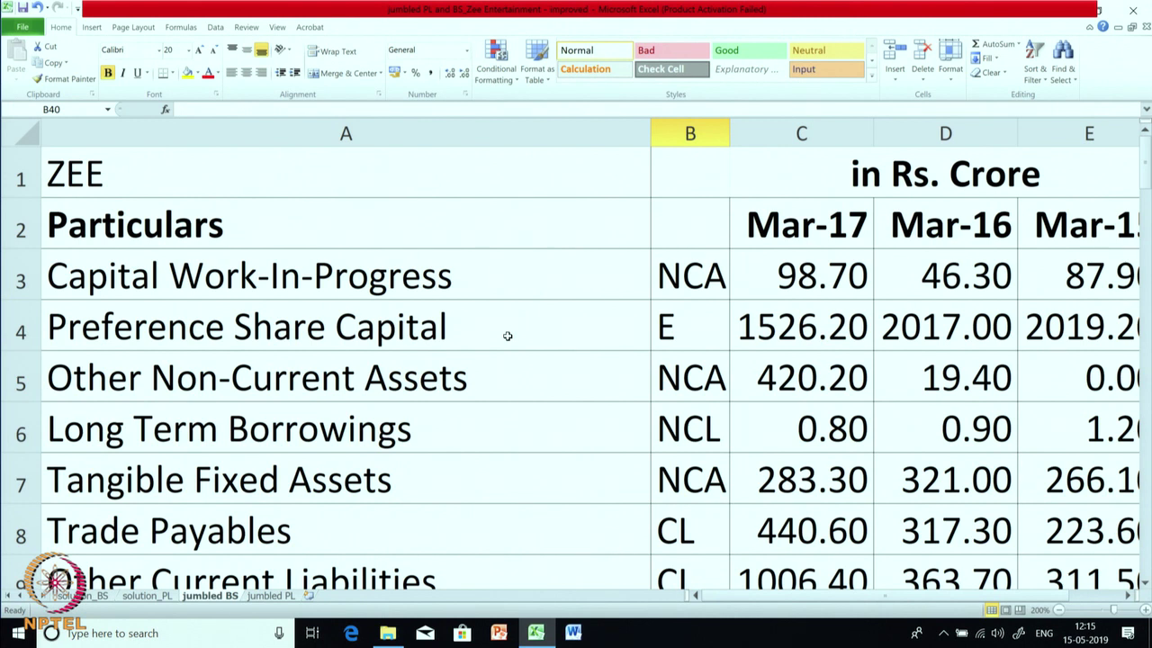
pyautogui.scroll(-13, 507, 336)
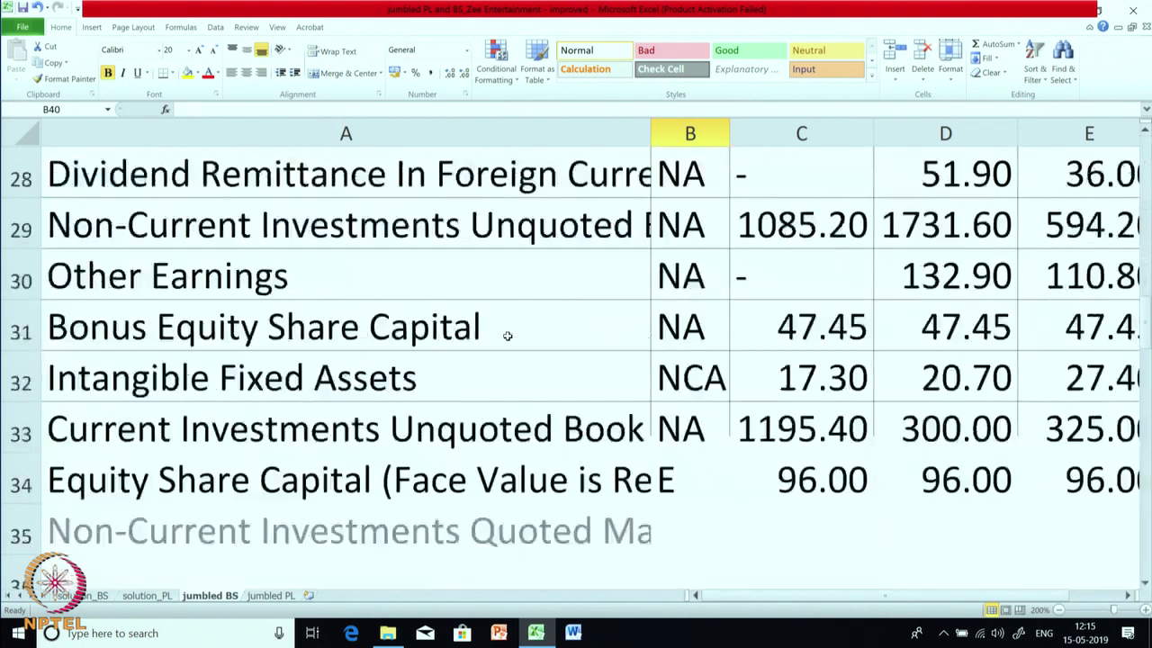
pyautogui.scroll(2, 508, 336)
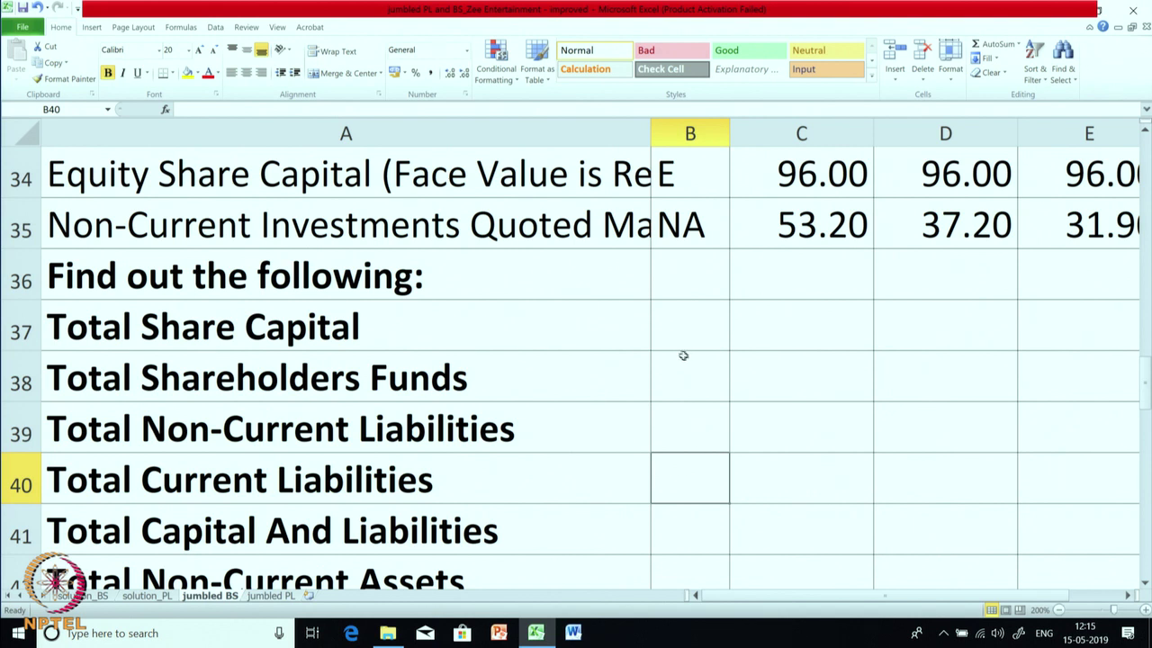
pyautogui.click(107, 596)
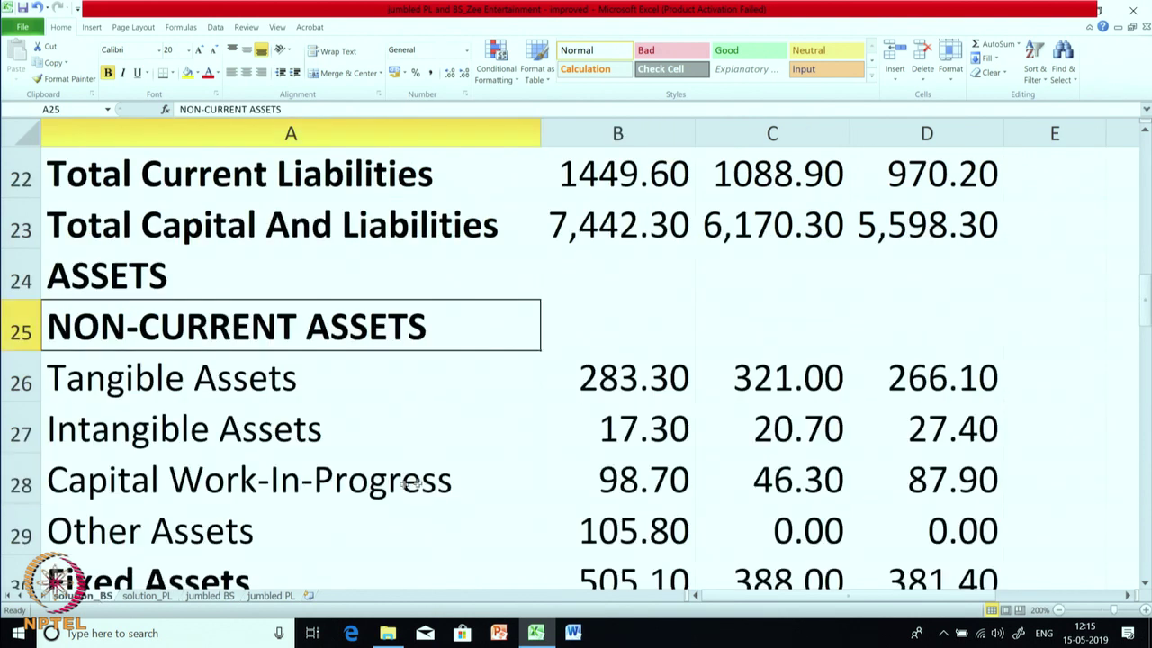
pyautogui.scroll(6, 474, 438)
pyautogui.scroll(1, 474, 439)
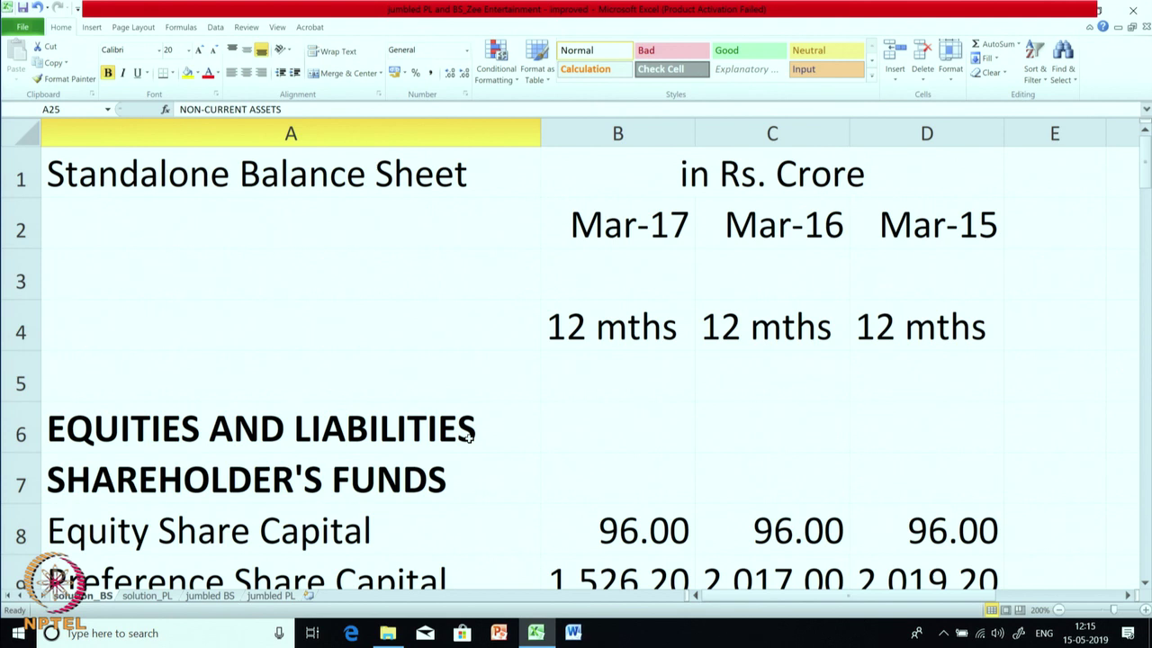
pyautogui.scroll(-1, 453, 432)
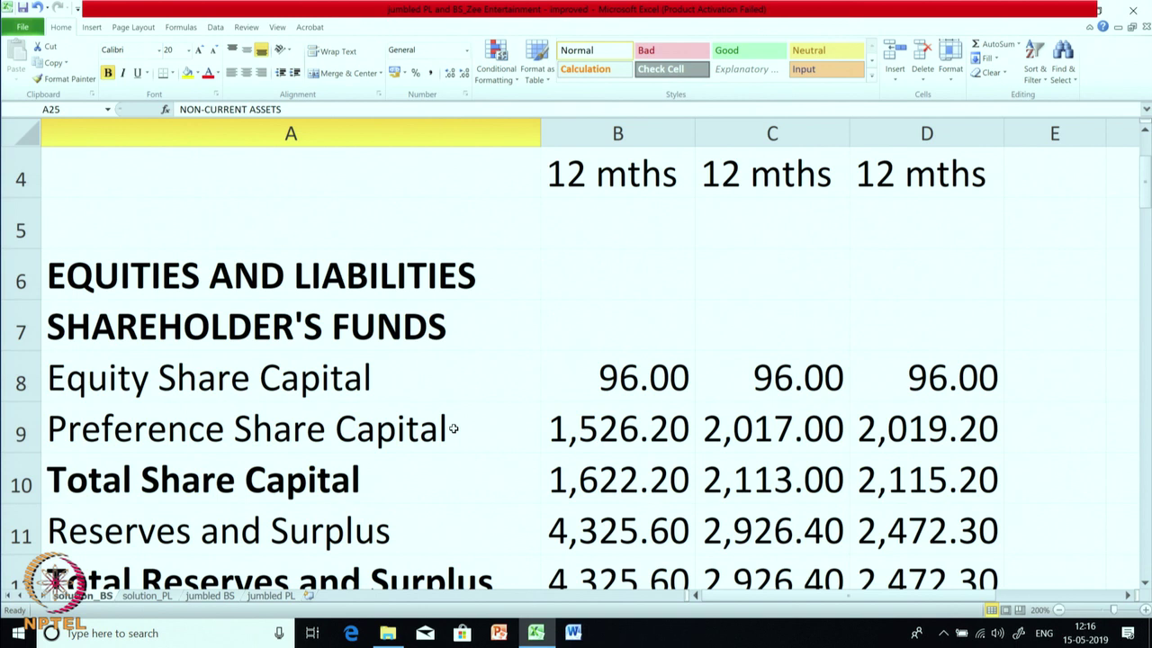
pyautogui.click(382, 396)
pyautogui.click(379, 428)
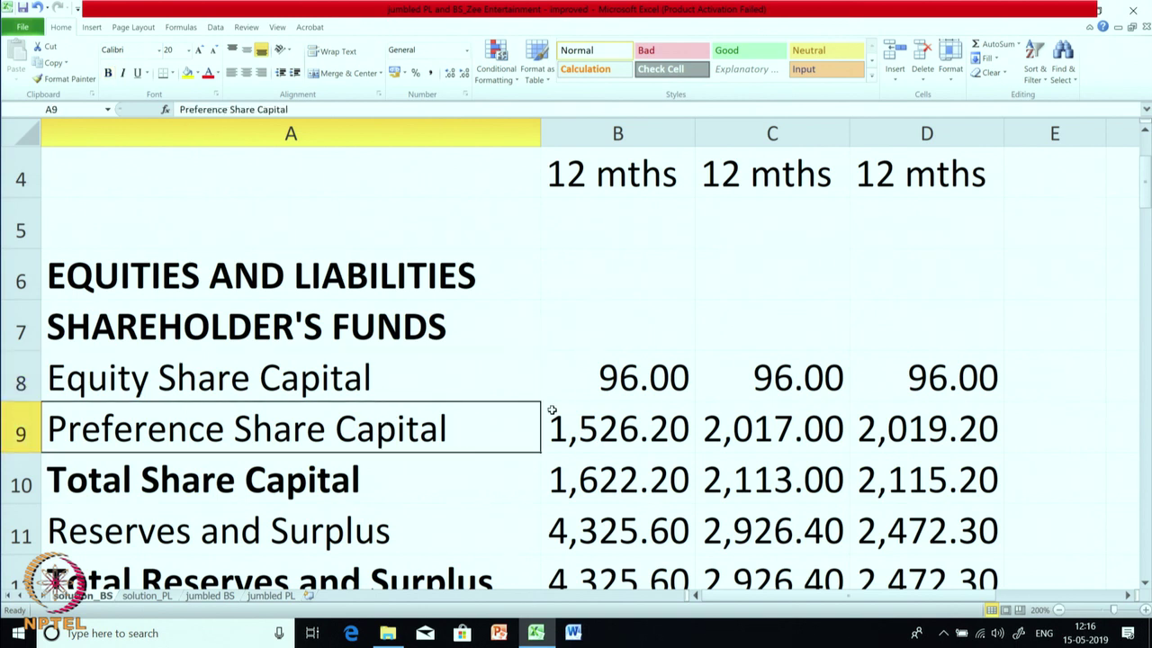
pyautogui.scroll(-1, 552, 411)
pyautogui.click(483, 335)
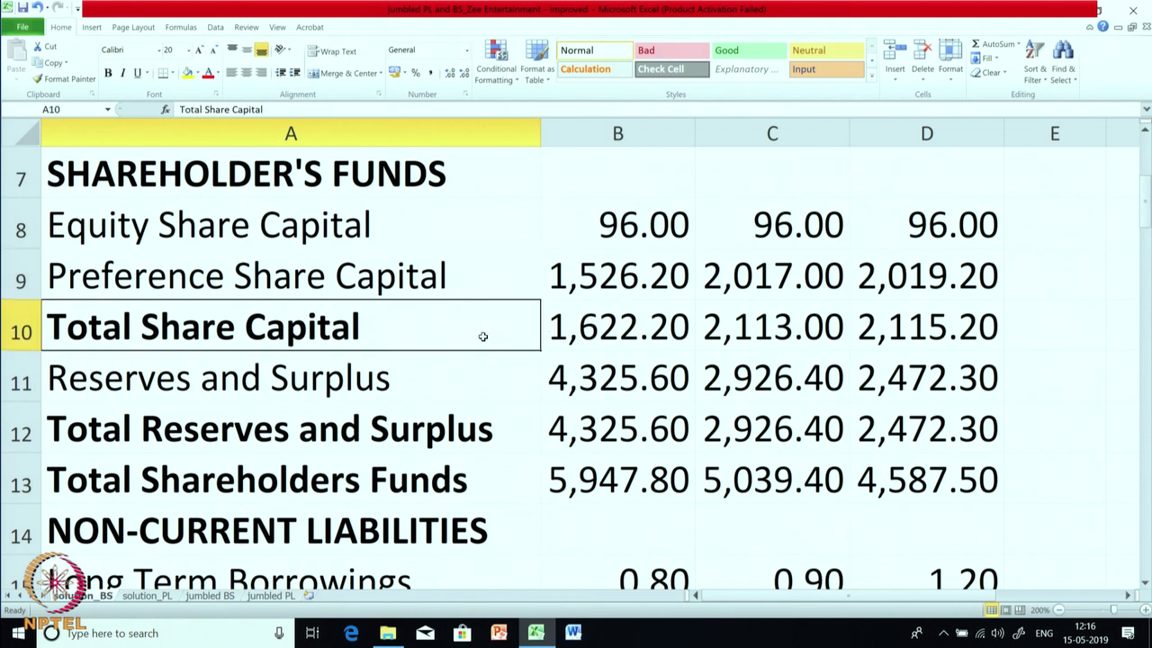
pyautogui.click(583, 329)
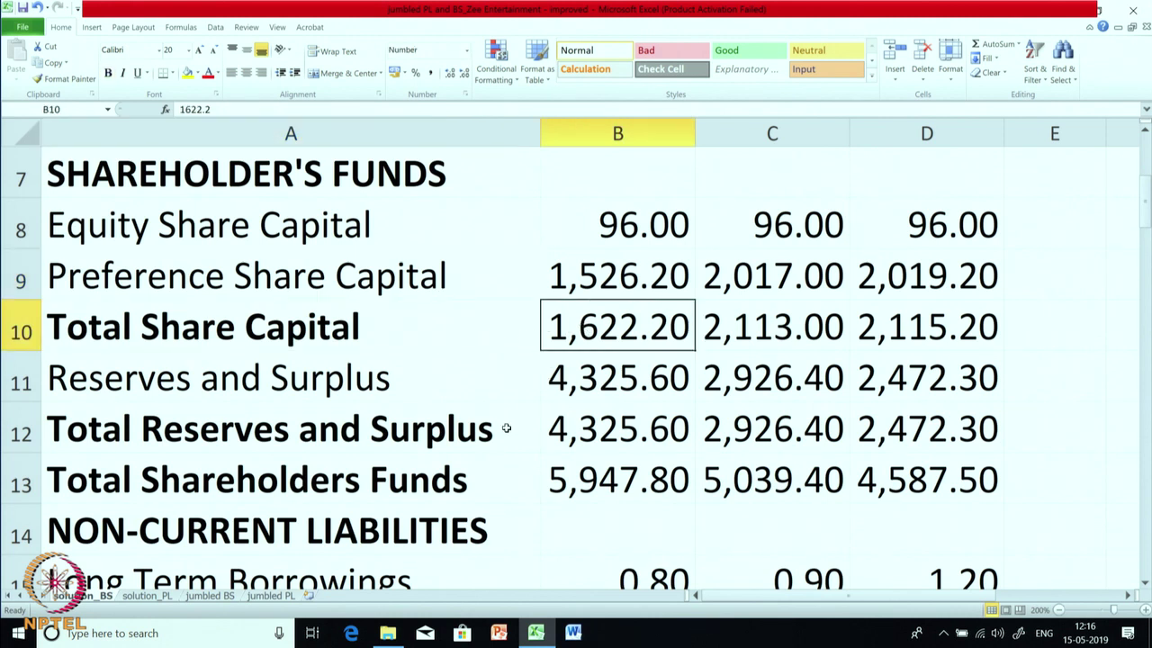
pyautogui.moveTo(943, 236); pyautogui.dragTo(630, 236)
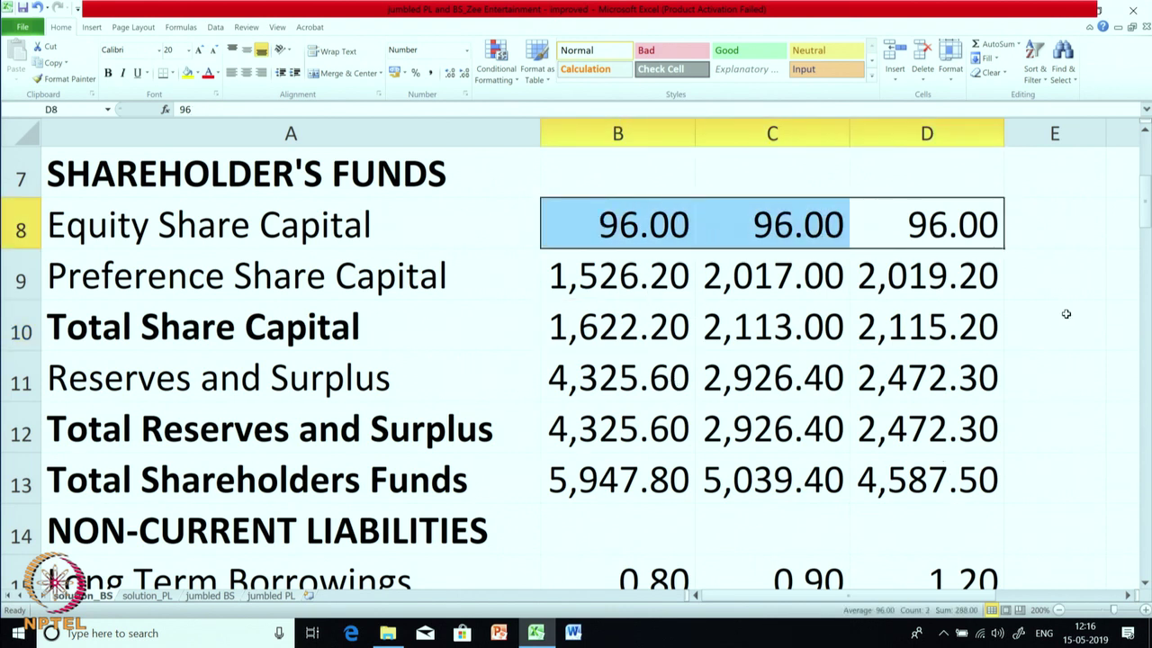
pyautogui.click(945, 236)
pyautogui.click(820, 234)
pyautogui.click(677, 237)
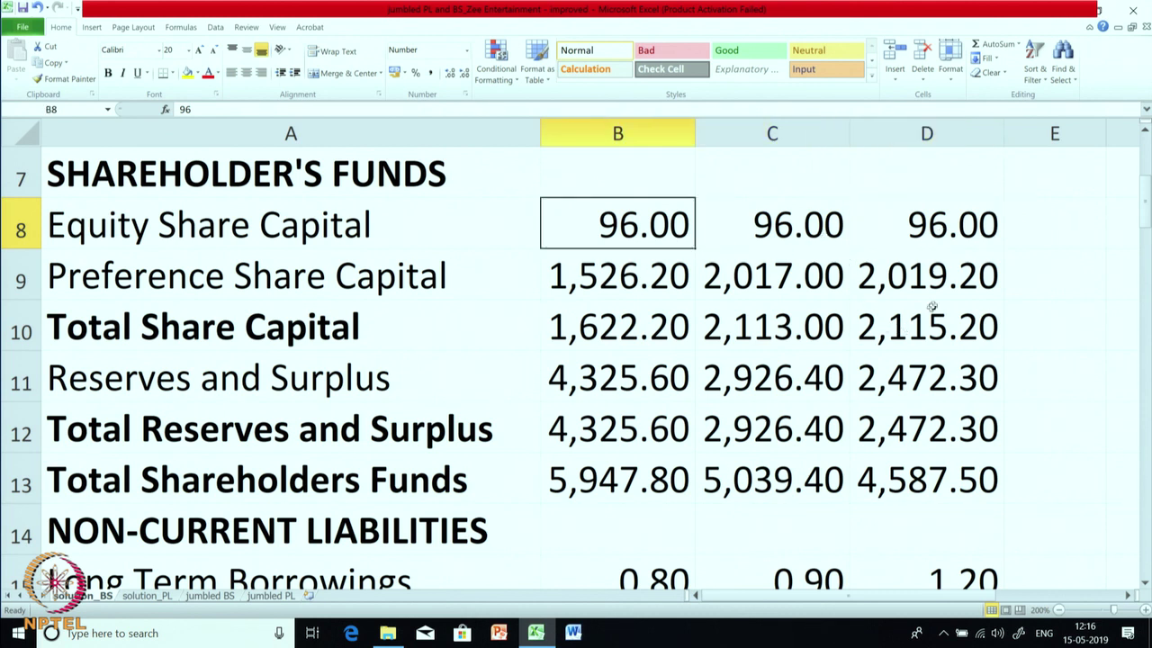
pyautogui.click(972, 279)
pyautogui.click(840, 281)
pyautogui.click(649, 282)
pyautogui.click(758, 267)
pyautogui.click(662, 272)
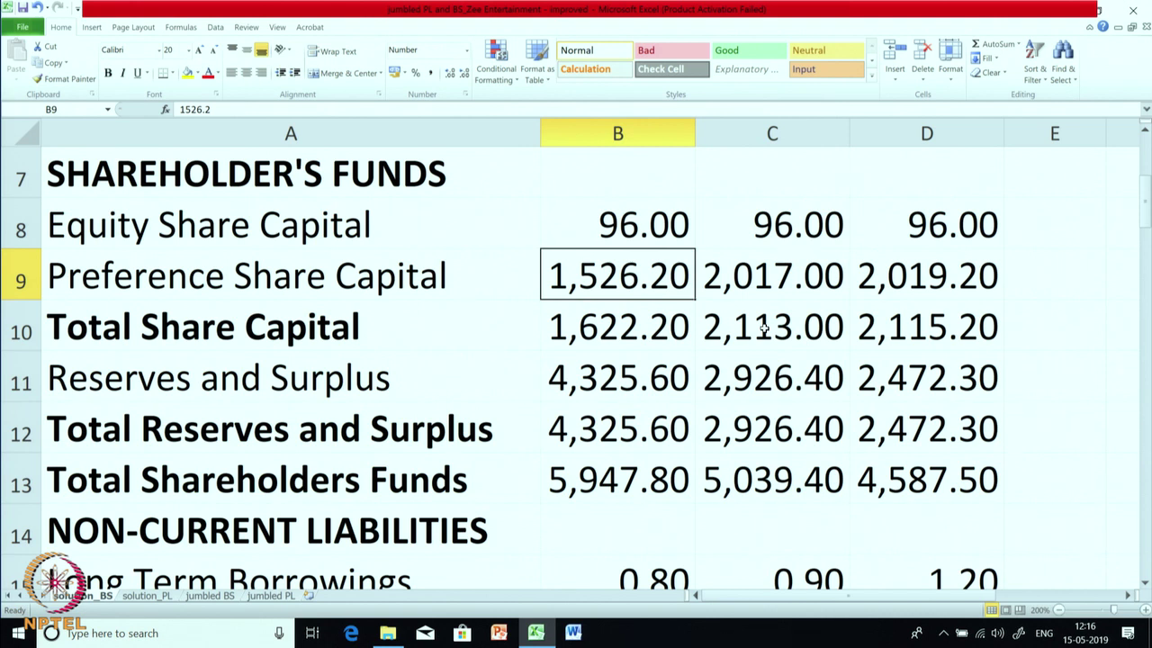
pyautogui.click(789, 290)
pyautogui.click(585, 281)
pyautogui.click(732, 380)
pyautogui.click(612, 382)
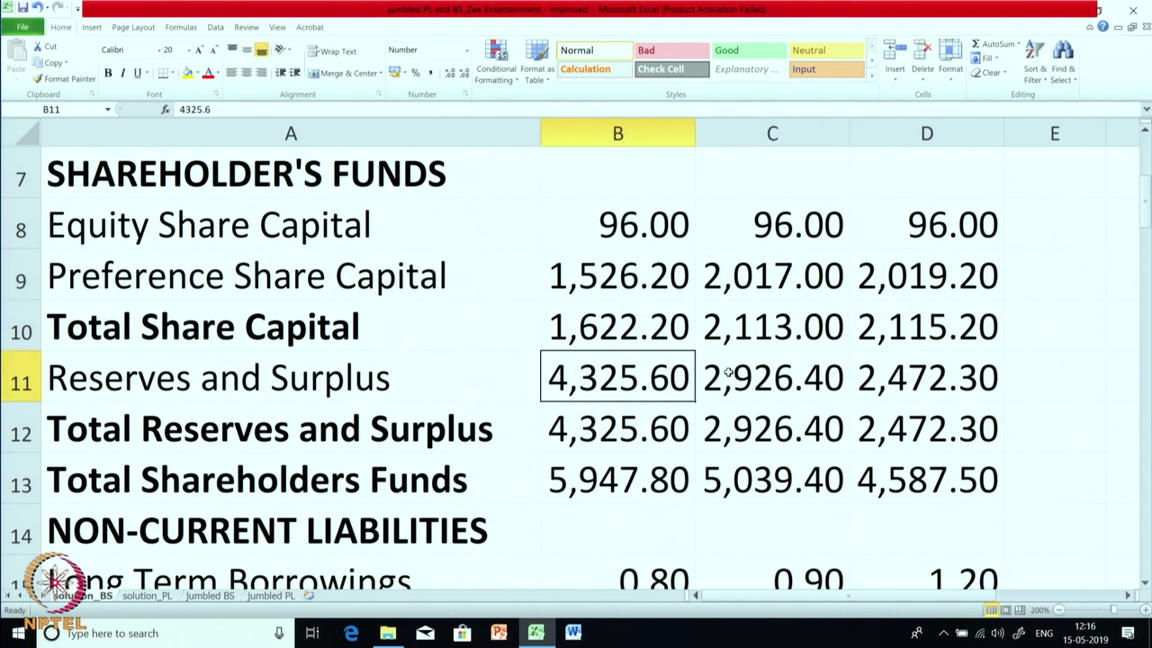
pyautogui.scroll(-1, 728, 372)
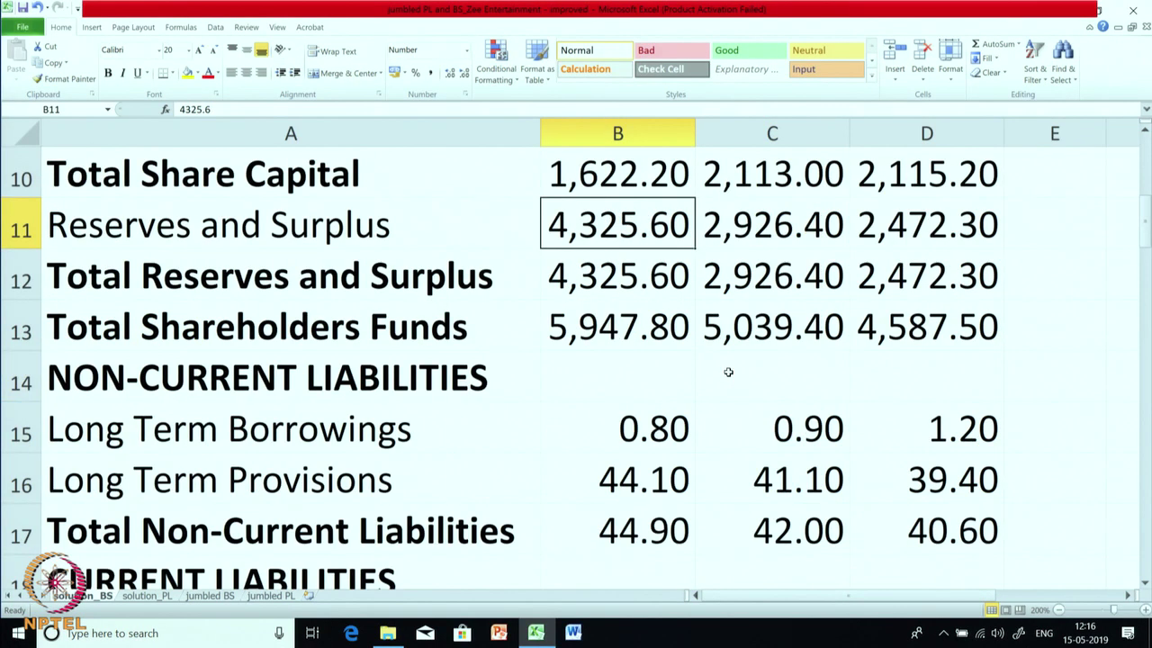
pyautogui.click(616, 344)
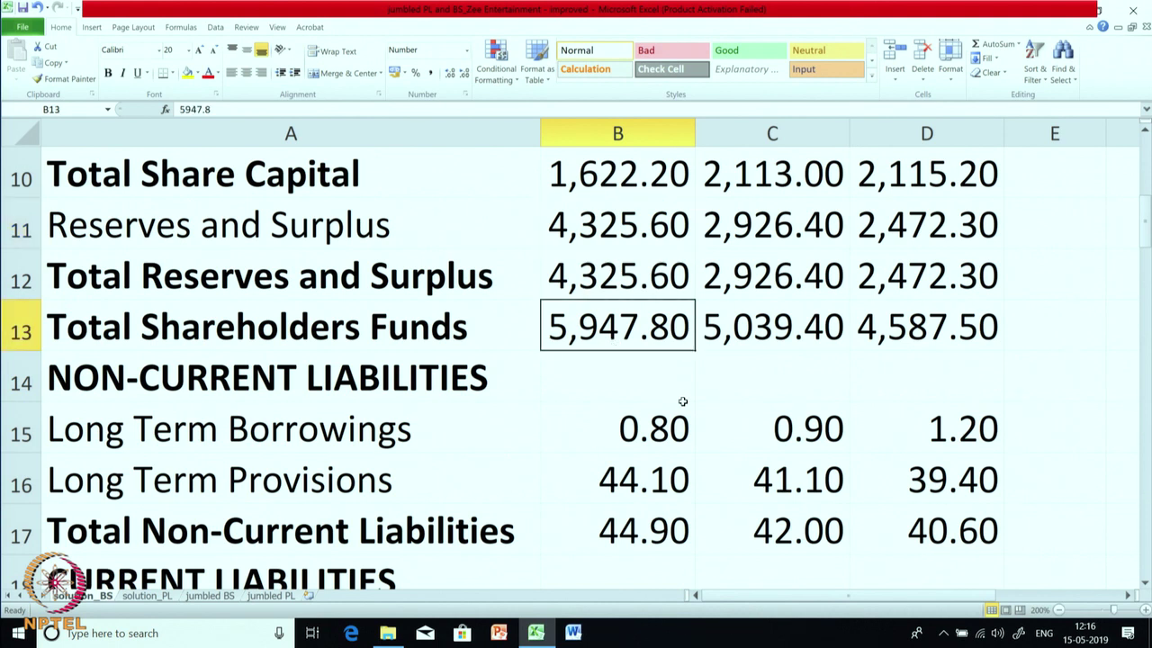
pyautogui.scroll(-1, 682, 402)
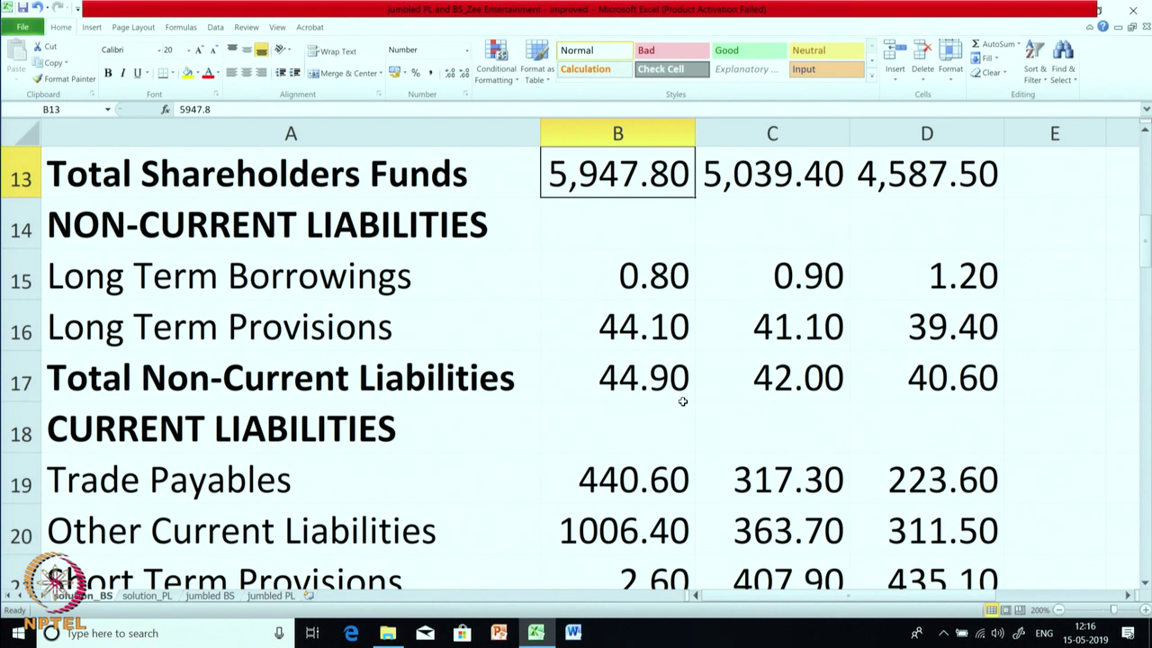
pyautogui.scroll(1, 682, 402)
pyautogui.click(976, 435)
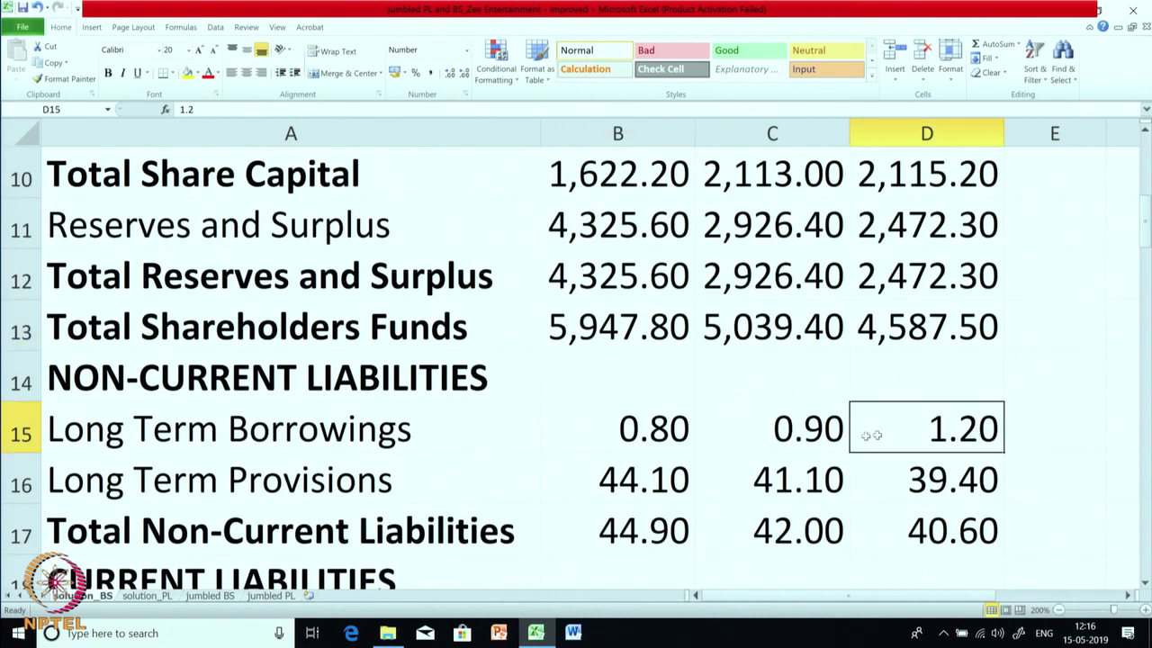
pyautogui.moveTo(870, 436); pyautogui.dragTo(778, 436)
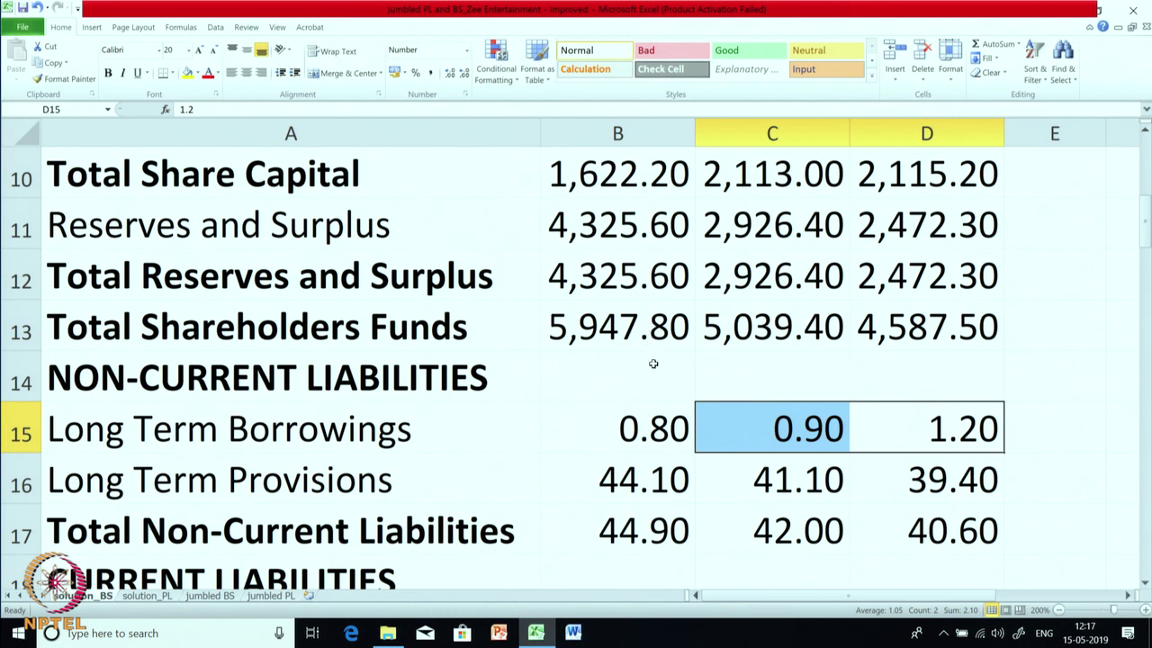
pyautogui.click(644, 429)
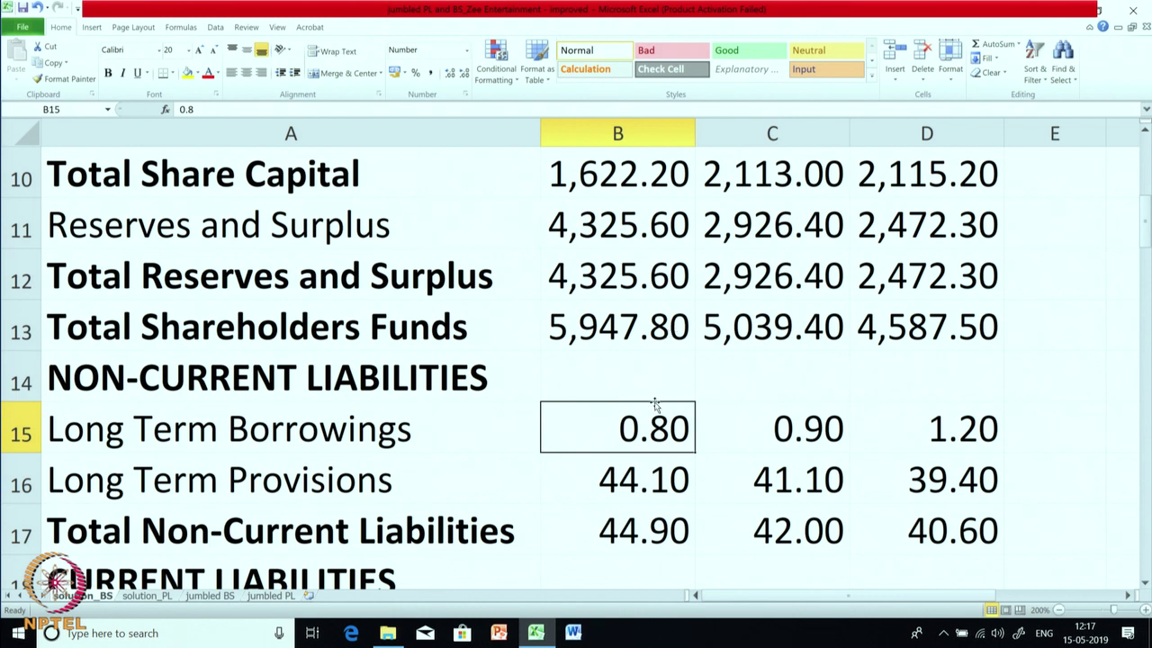
pyautogui.scroll(-1, 654, 406)
pyautogui.click(658, 343)
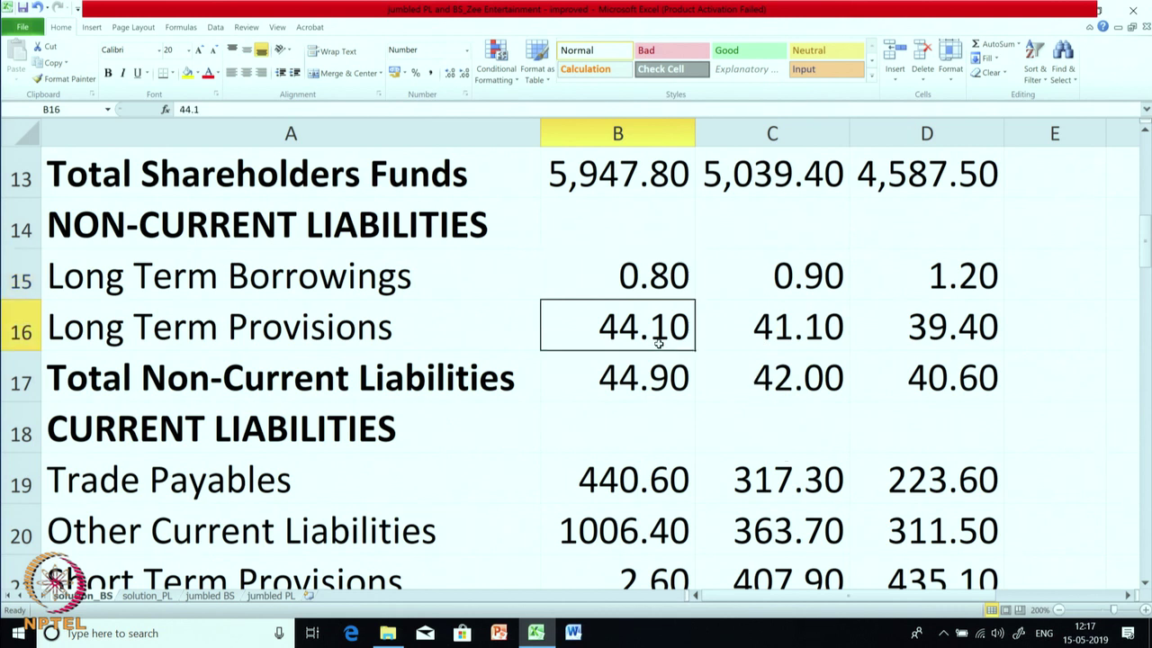
pyautogui.scroll(-1, 719, 424)
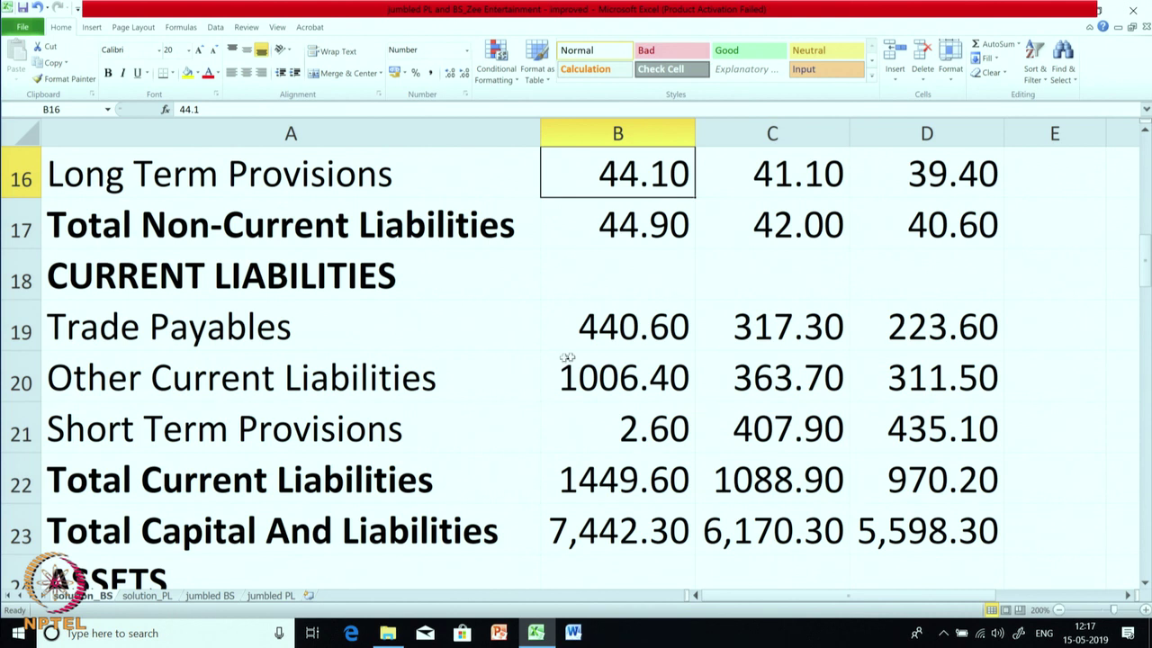
pyautogui.click(638, 335)
pyautogui.scroll(-1, 627, 362)
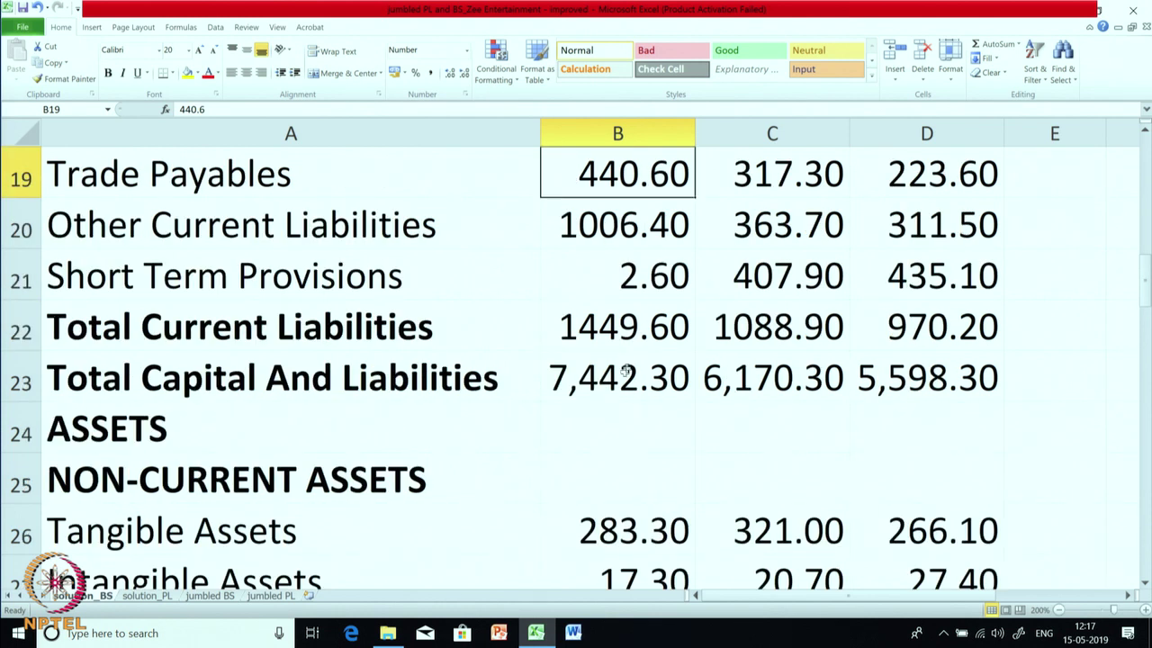
pyautogui.click(596, 340)
pyautogui.click(590, 370)
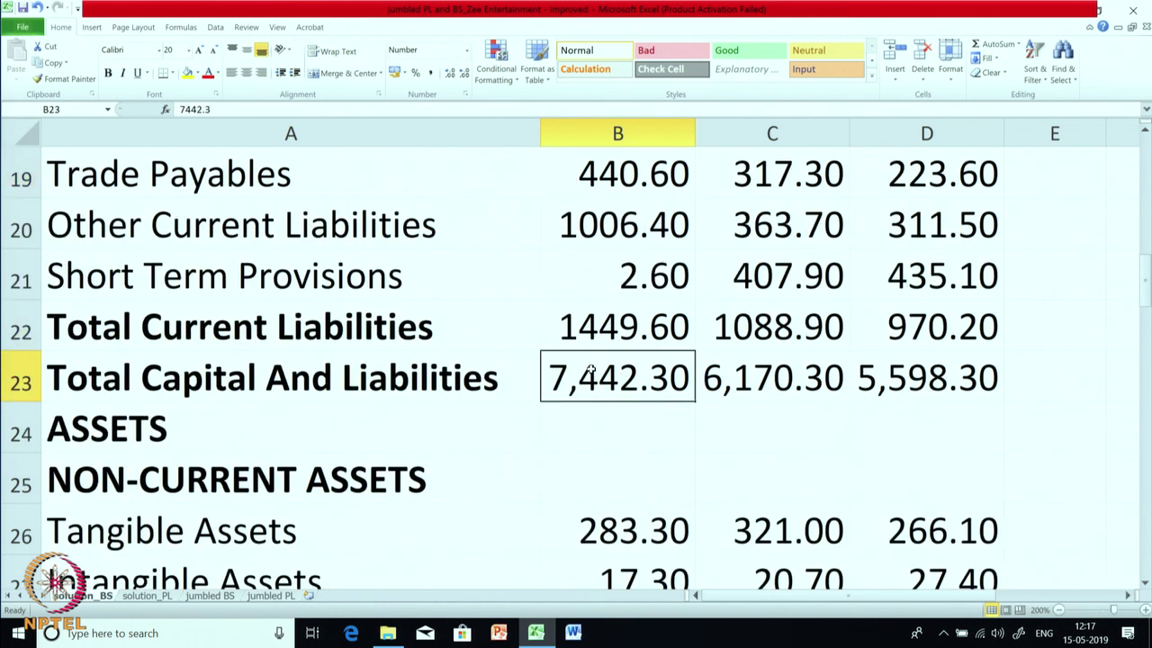